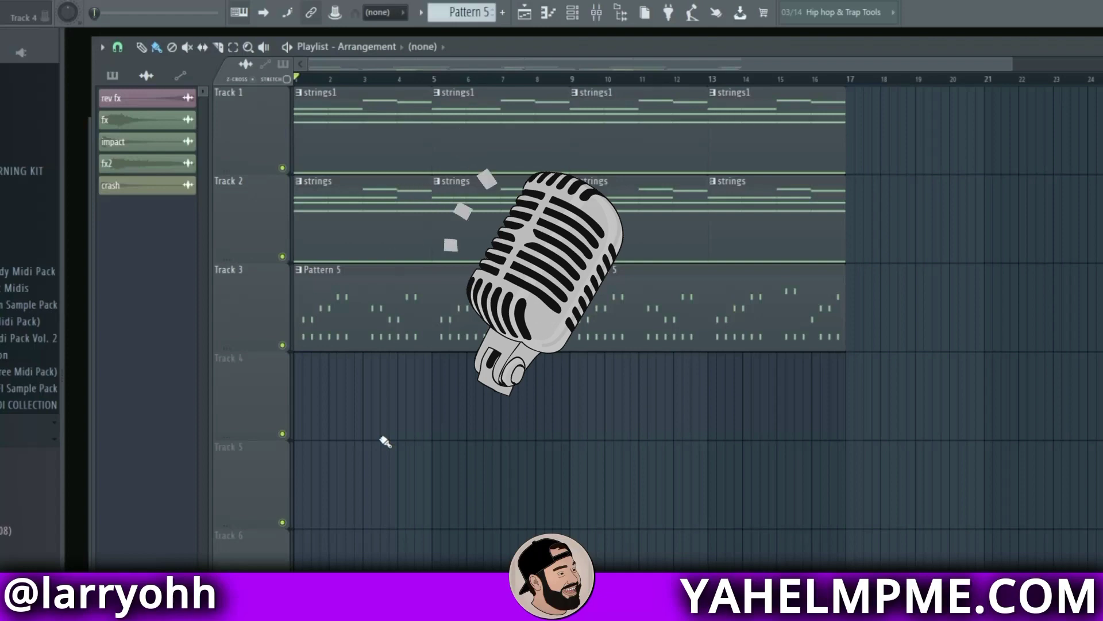
# - Load the LA - Biggest (808) sample from the Legacy Drum Kit's 808s folder into the channel rack
pyautogui.press('space')
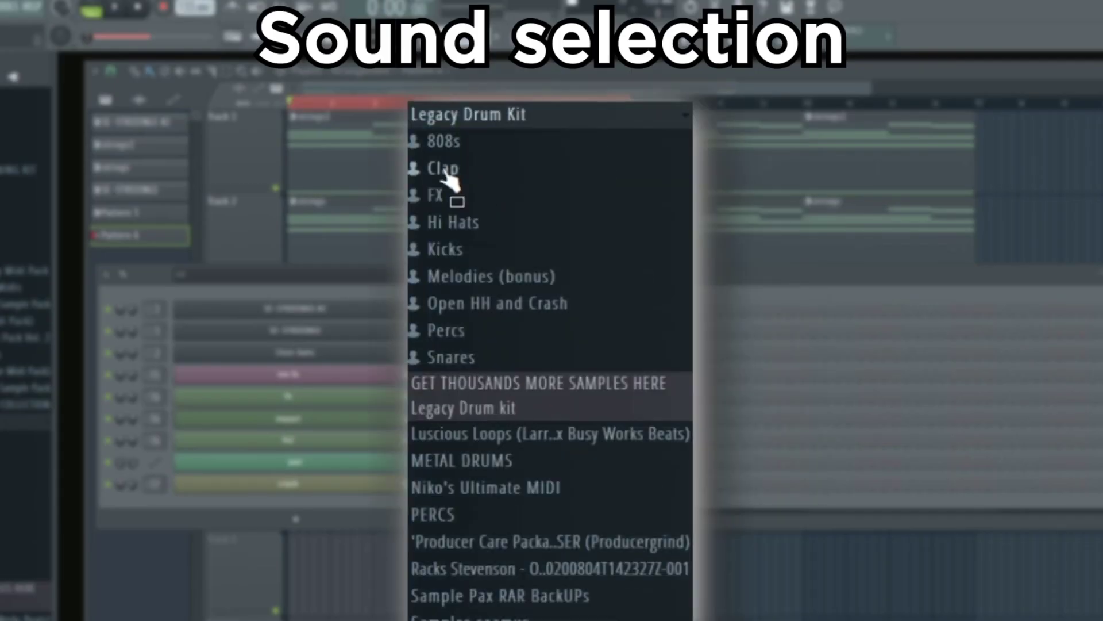
pyautogui.click(442, 141)
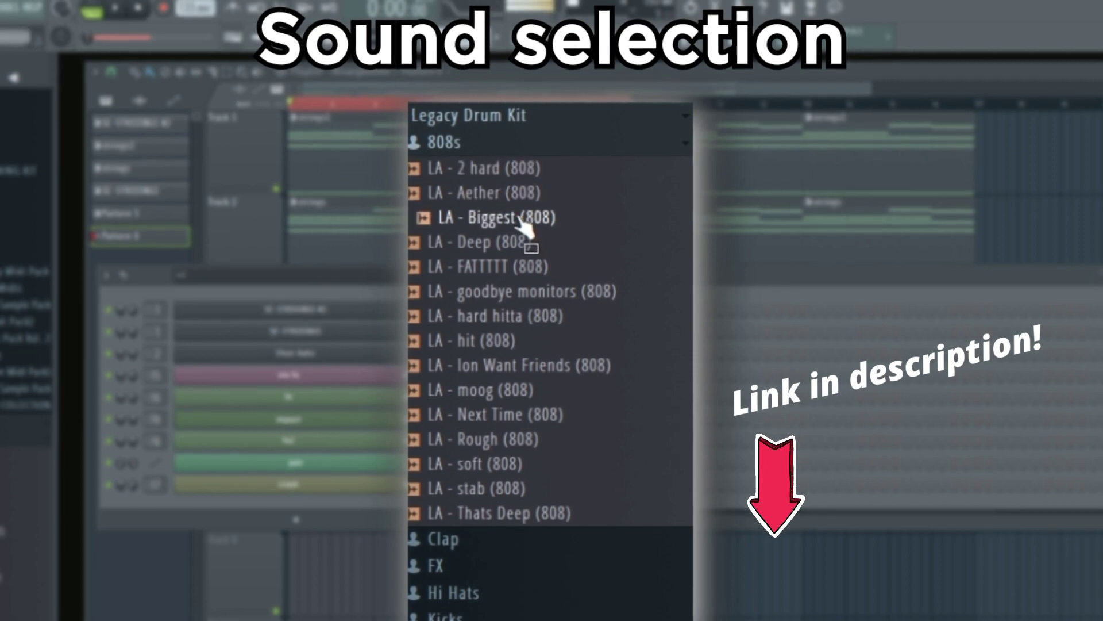
pyautogui.moveTo(519, 217); pyautogui.dragTo(293, 532)
# - Load LA - Shotta (Clap) into the channel rack and place LA - Guess whos back (FX) and LA - Vocal Rise (FX) in the playlist
pyautogui.click(442, 151)
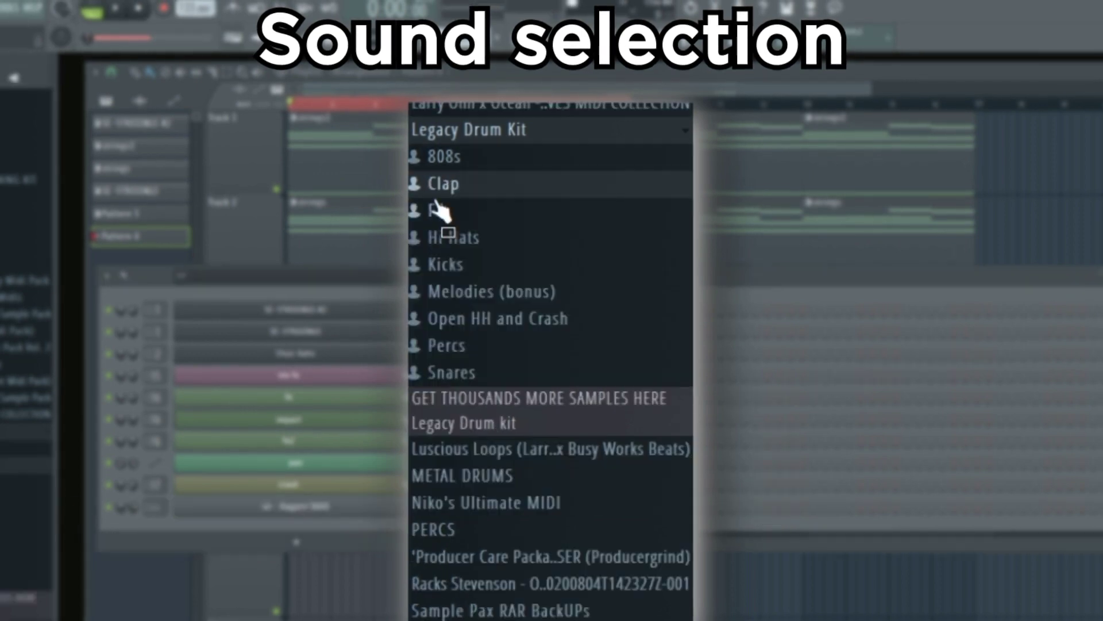
pyautogui.click(444, 185)
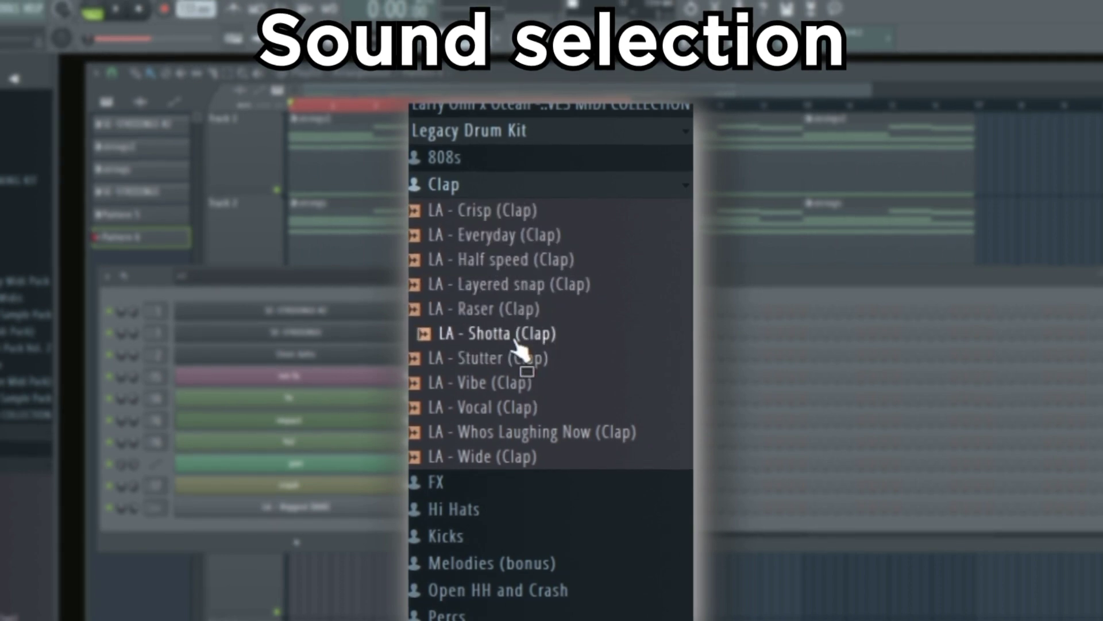
pyautogui.moveTo(298, 535); pyautogui.dragTo(299, 537)
pyautogui.click(437, 482)
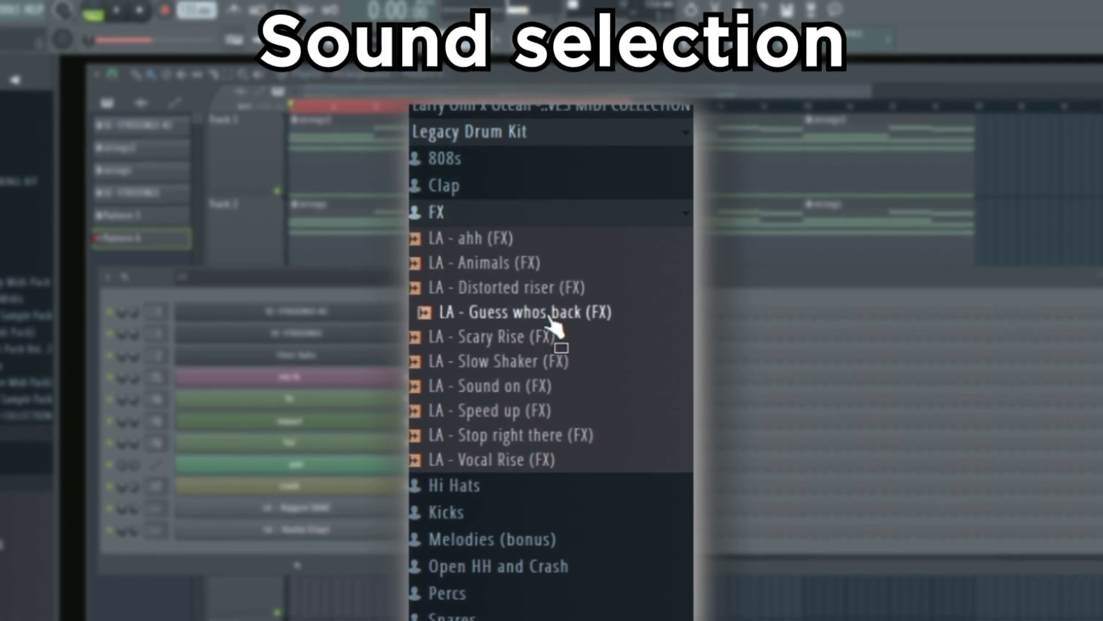
pyautogui.moveTo(531, 460); pyautogui.dragTo(539, 471)
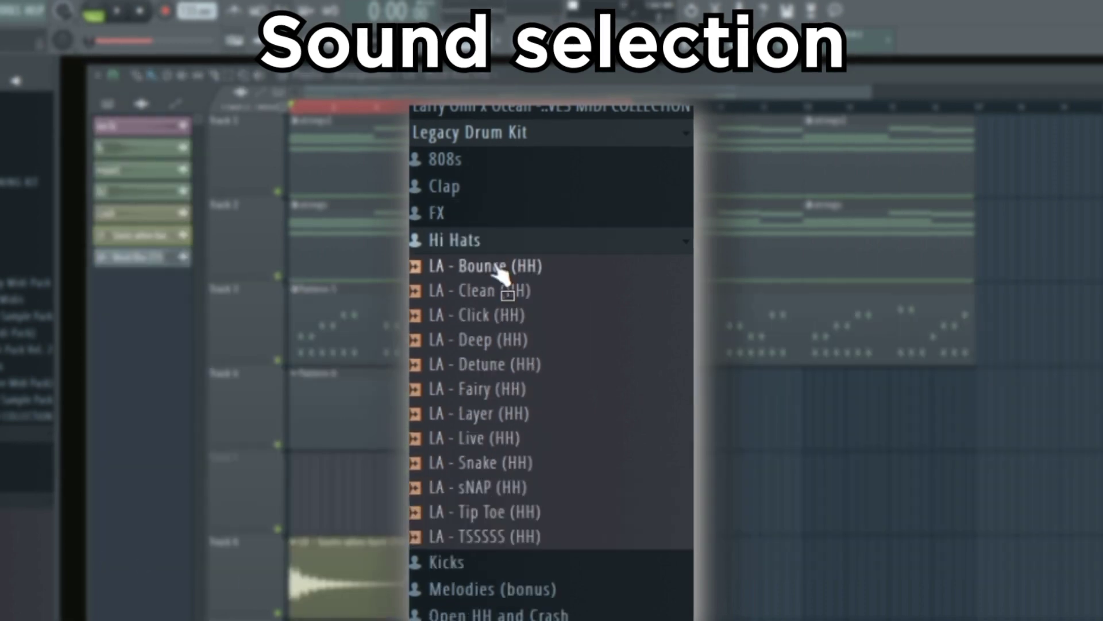
# - Add the LA - Clean, Deep, Live, Snake and TSSSSS hi-hat samples to the channel rack
pyautogui.press('F6')
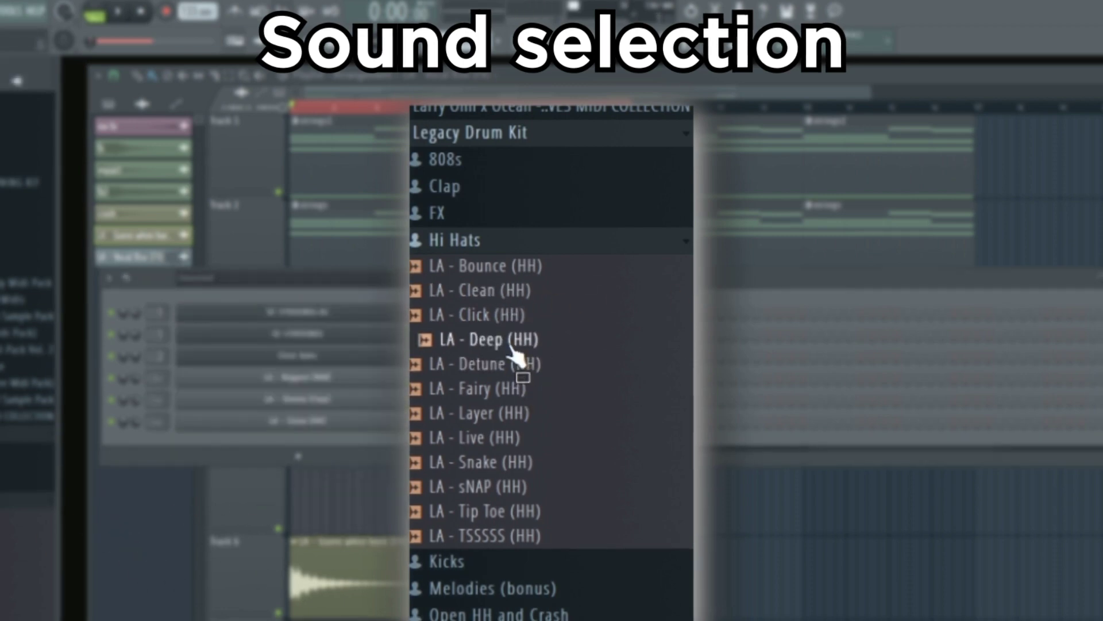
pyautogui.moveTo(310, 448); pyautogui.dragTo(311, 451)
pyautogui.moveTo(483, 437); pyautogui.dragTo(502, 483)
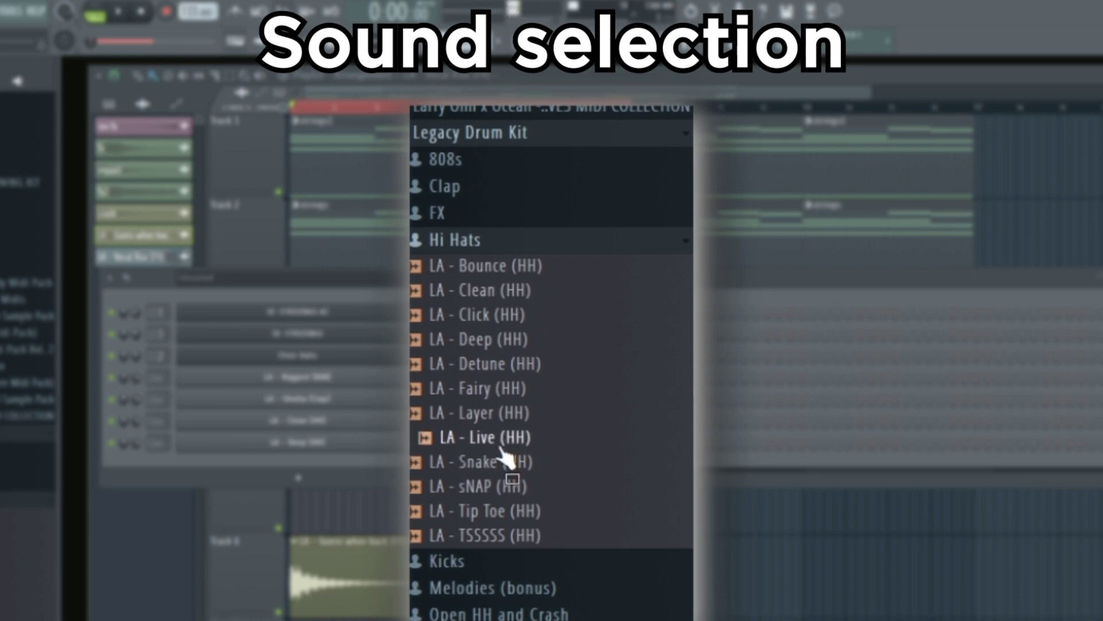
pyautogui.moveTo(333, 468); pyautogui.dragTo(333, 469)
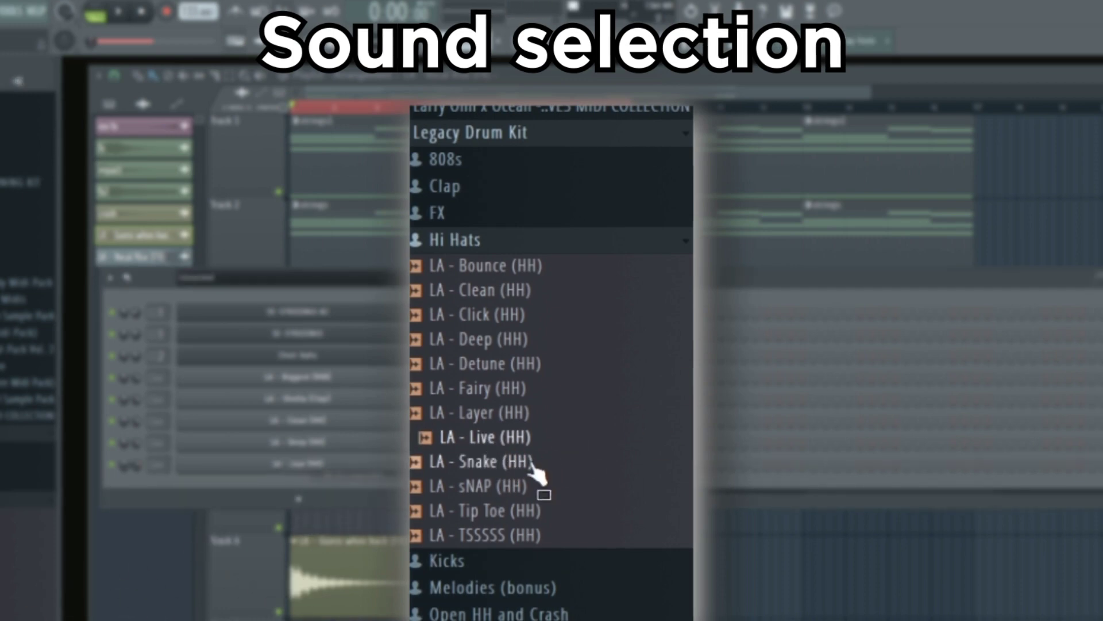
pyautogui.moveTo(527, 466); pyautogui.dragTo(161, 572)
pyautogui.moveTo(495, 510); pyautogui.dragTo(498, 511)
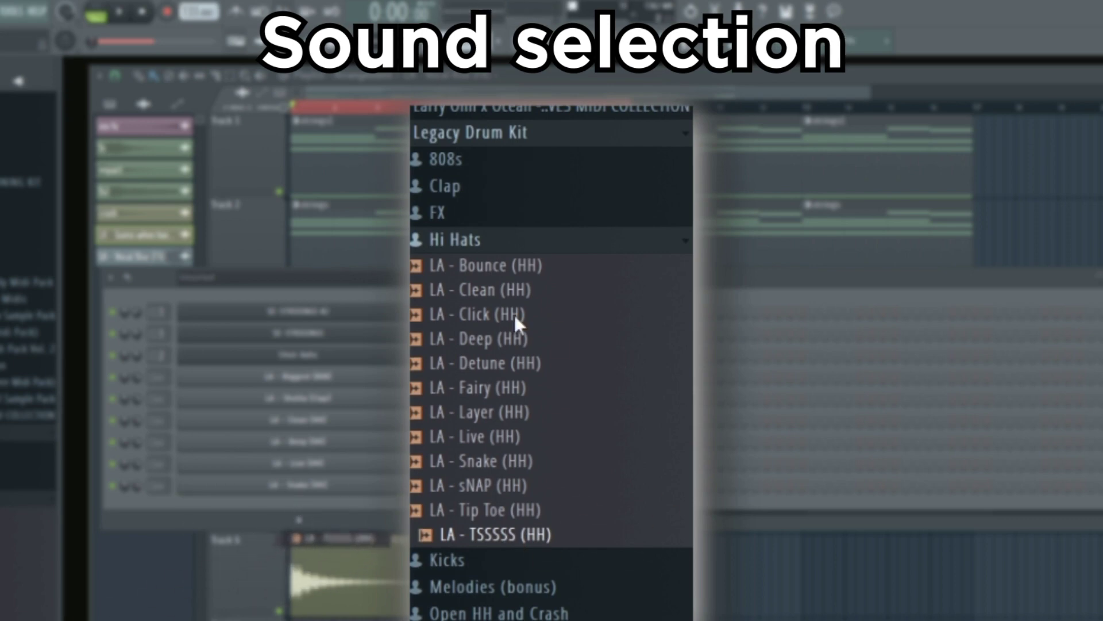
# - Add LA - Pop speakers (Kick), LA - Hit (Perc) and LA - Sharp (Snare) from the Legacy Drum Kit to the channel rack
pyautogui.moveTo(522, 292); pyautogui.dragTo(525, 298)
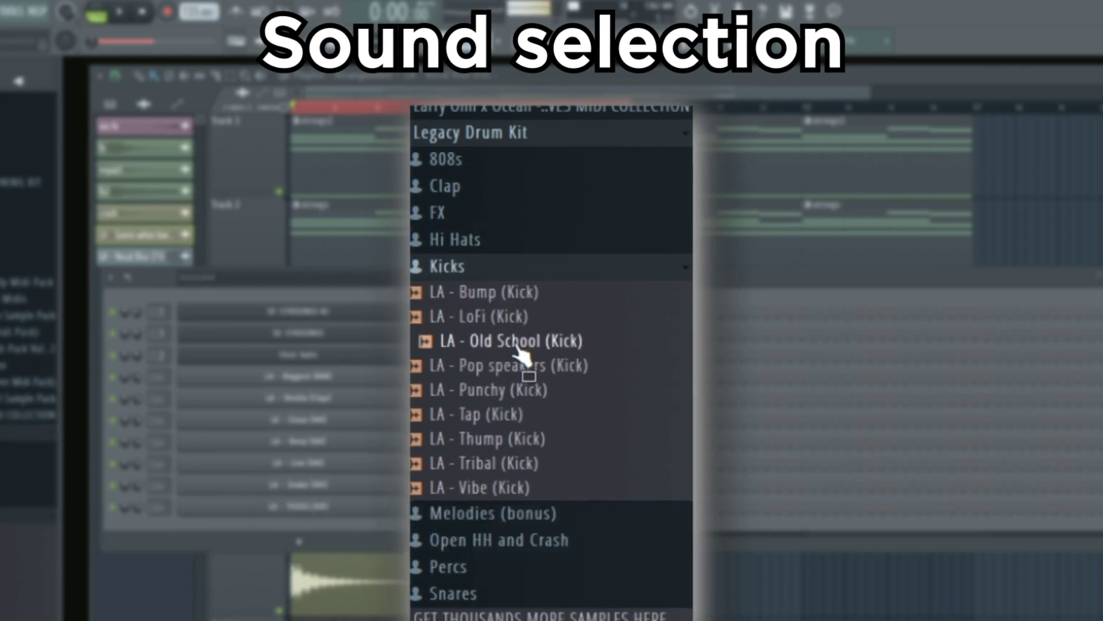
pyautogui.moveTo(508, 366); pyautogui.dragTo(511, 369)
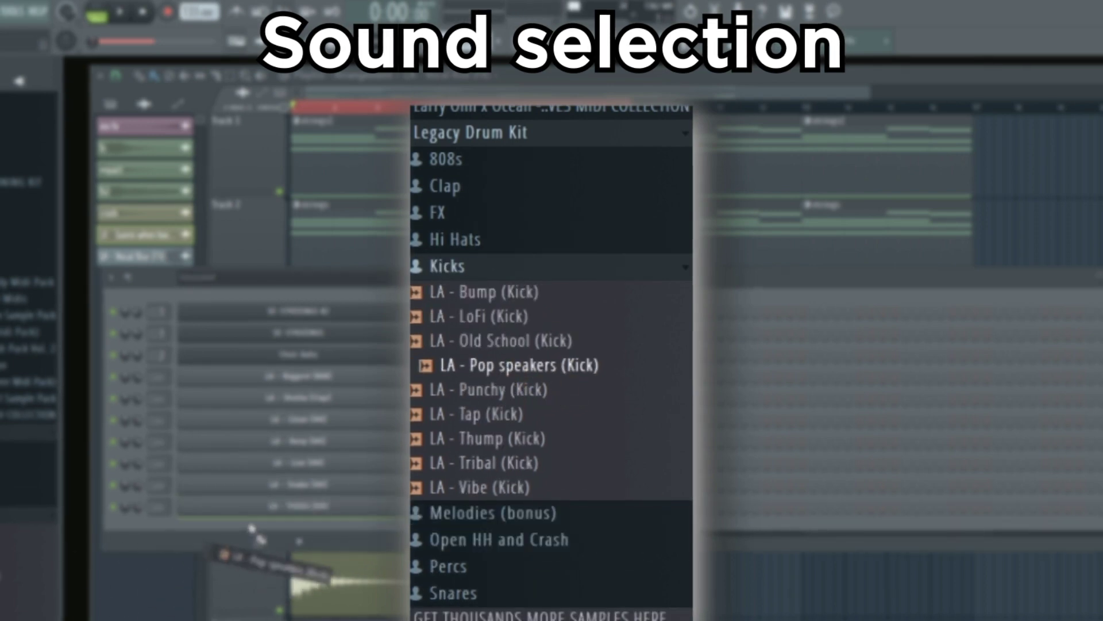
pyautogui.moveTo(264, 535); pyautogui.dragTo(288, 527)
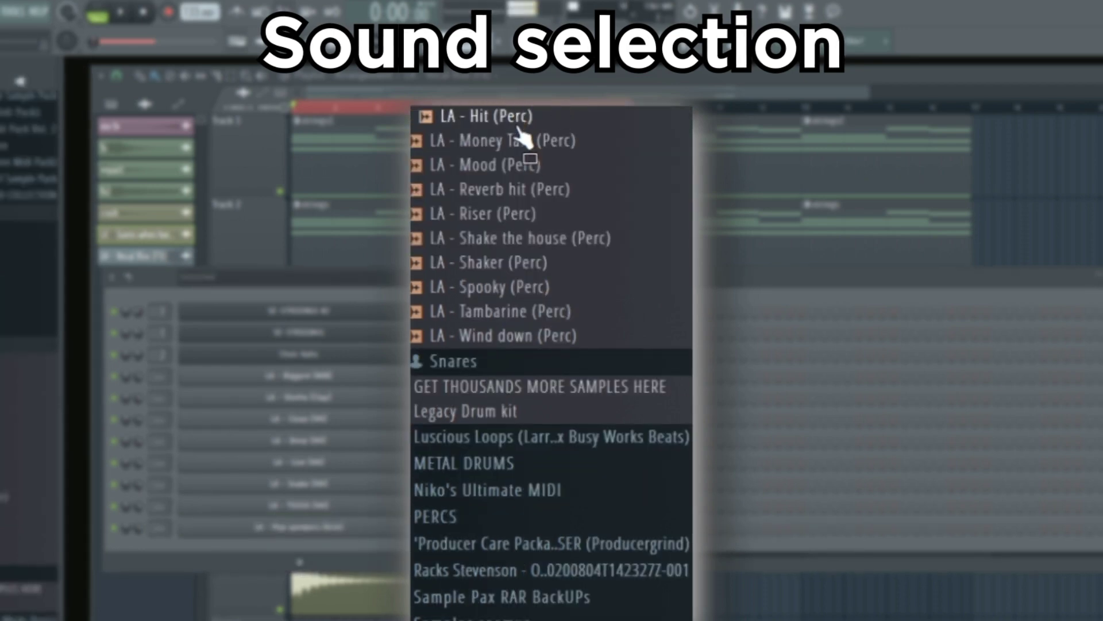
pyautogui.moveTo(300, 545); pyautogui.dragTo(301, 546)
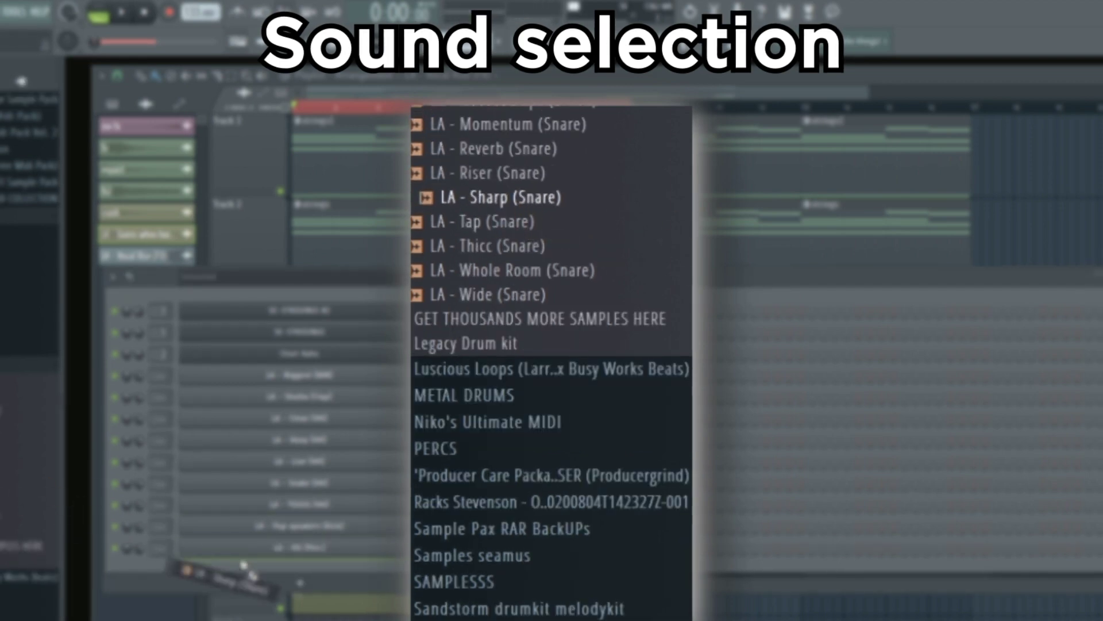
pyautogui.moveTo(201, 549); pyautogui.dragTo(201, 566)
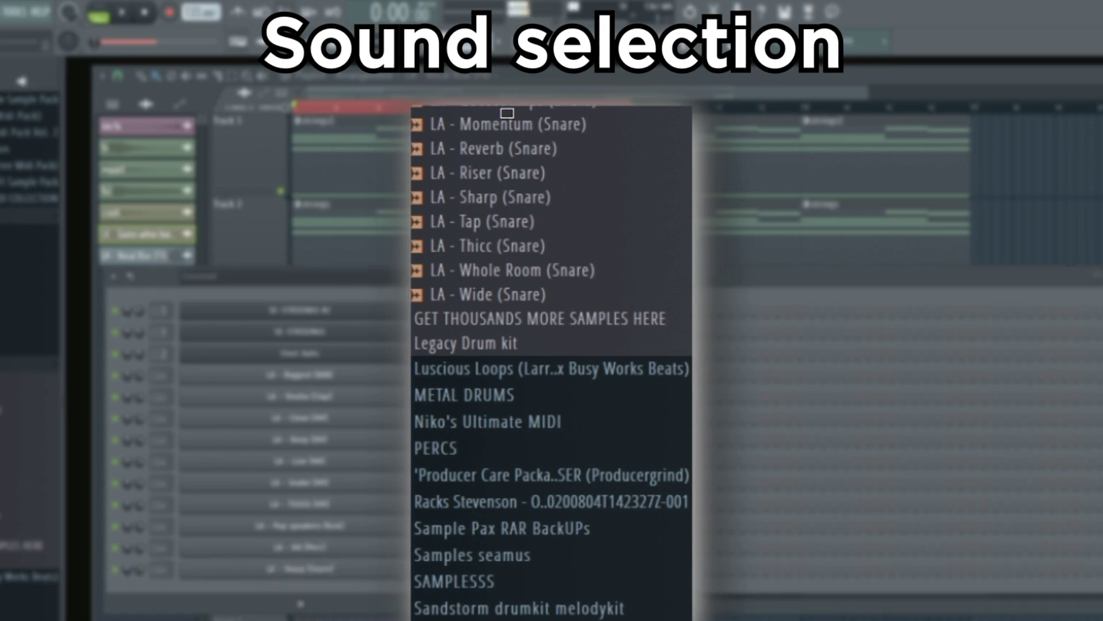
pyautogui.moveTo(315, 601); pyautogui.dragTo(323, 560)
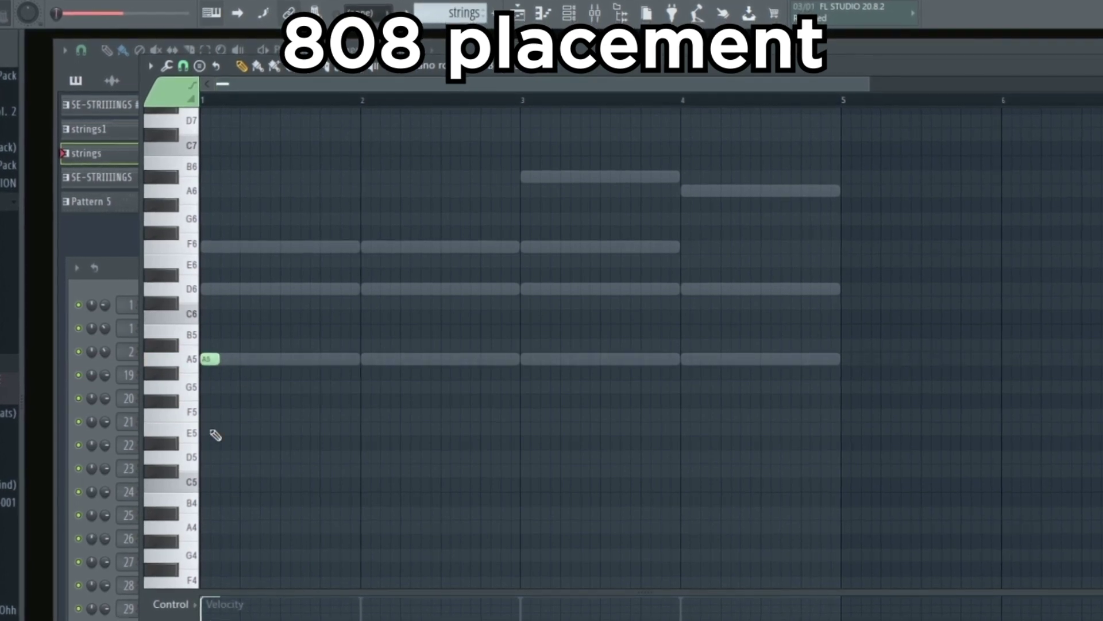
# - Place a one-bar D5 note in bar 1 of the 808 part and a second D5 note starting inside bar 2
pyautogui.moveTo(221, 360); pyautogui.dragTo(359, 366)
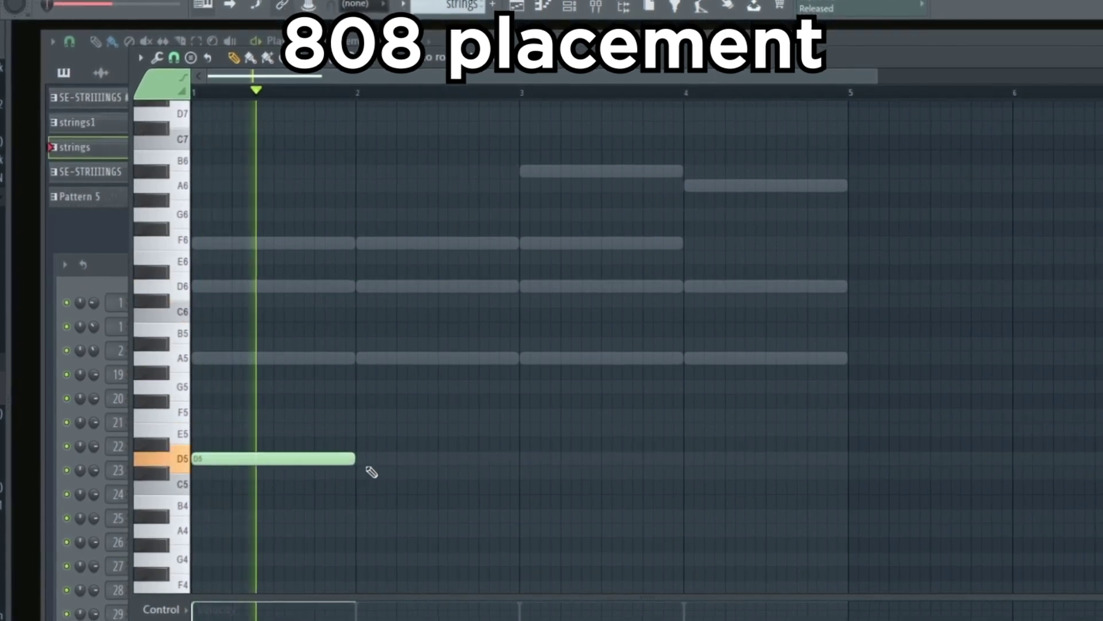
pyautogui.click(406, 458)
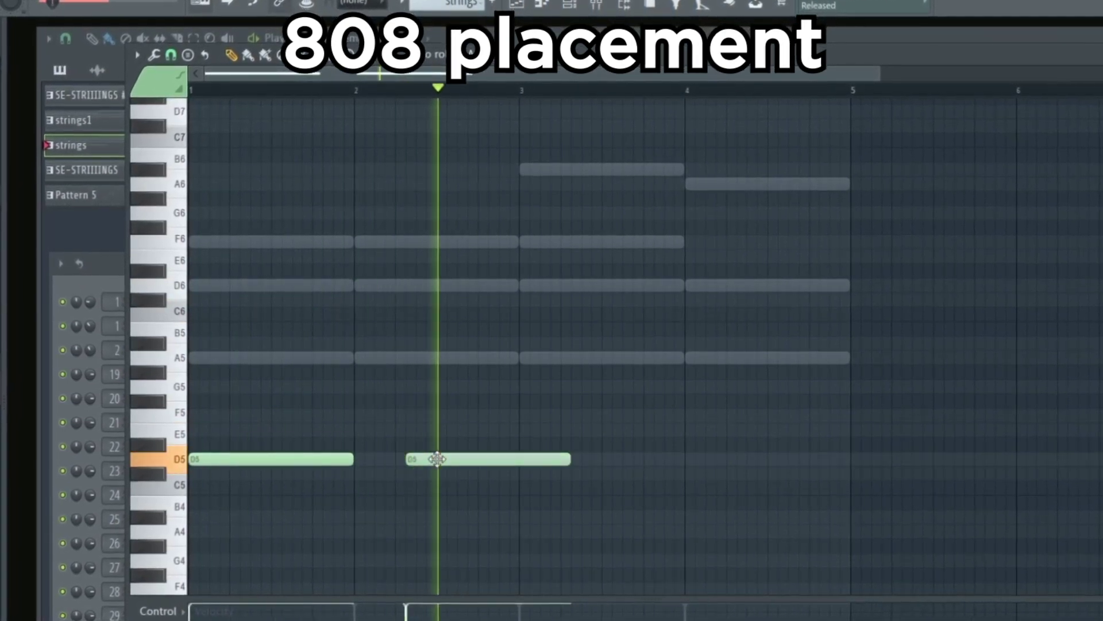
pyautogui.moveTo(437, 458); pyautogui.dragTo(426, 459)
pyautogui.press('space')
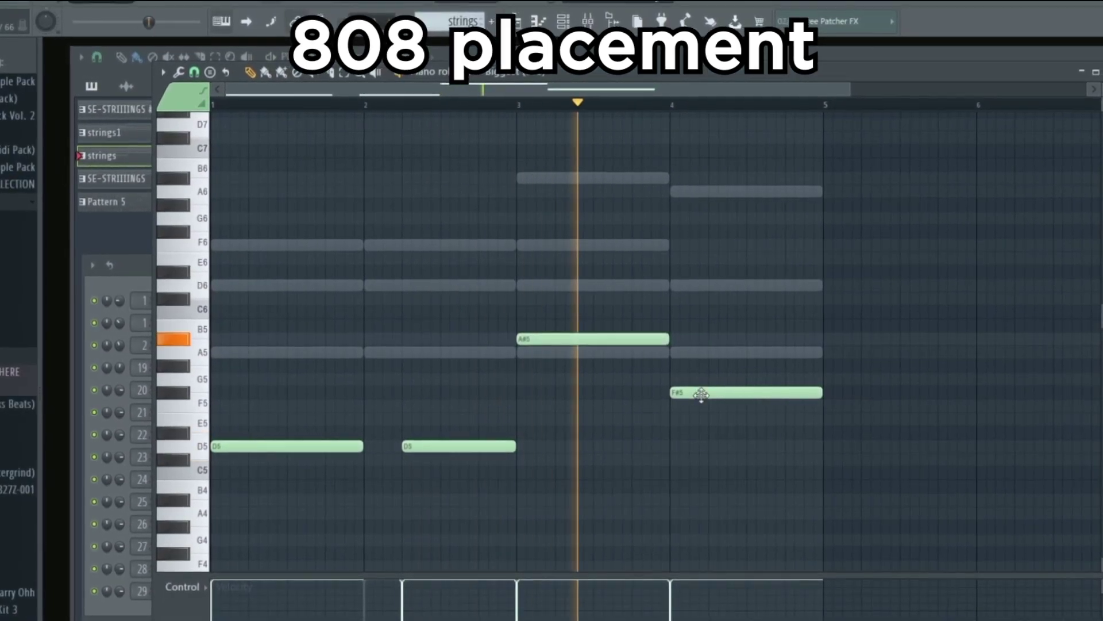
# - Try a higher pitch for the bar 4 808 note, and delete the long notes in bars 3 and 4
pyautogui.moveTo(697, 392); pyautogui.dragTo(700, 348)
pyautogui.press('space')
pyautogui.rightClick(692, 351)
pyautogui.rightClick(634, 341)
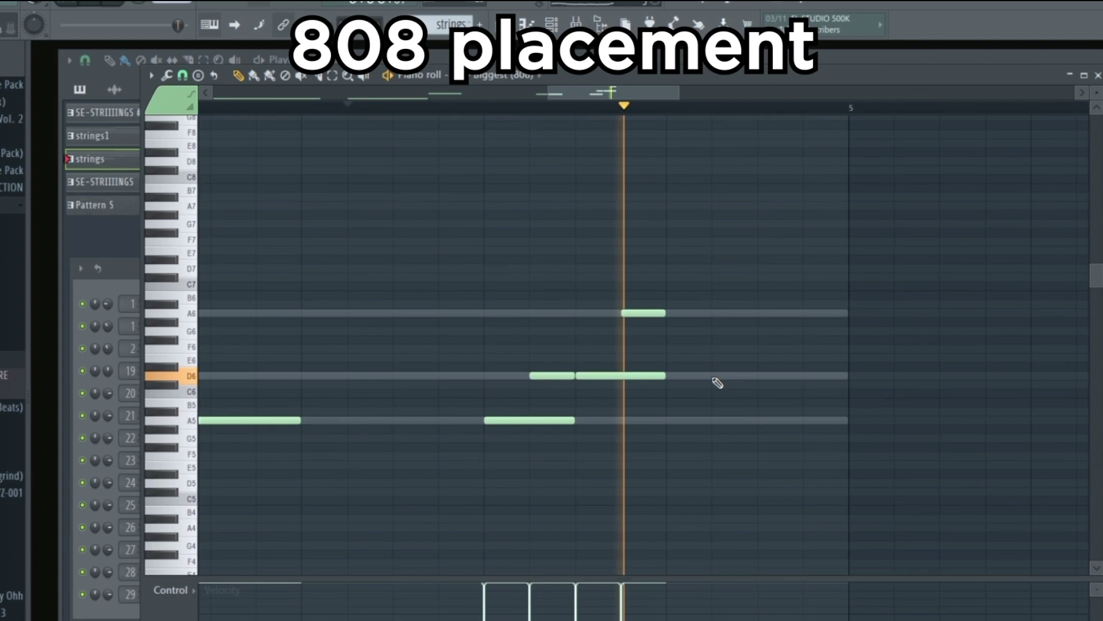
# - Program the rising 808 run in bar 4 with short notes on A5, D6 and A6, followed by A#7 and A7
pyautogui.press('space')
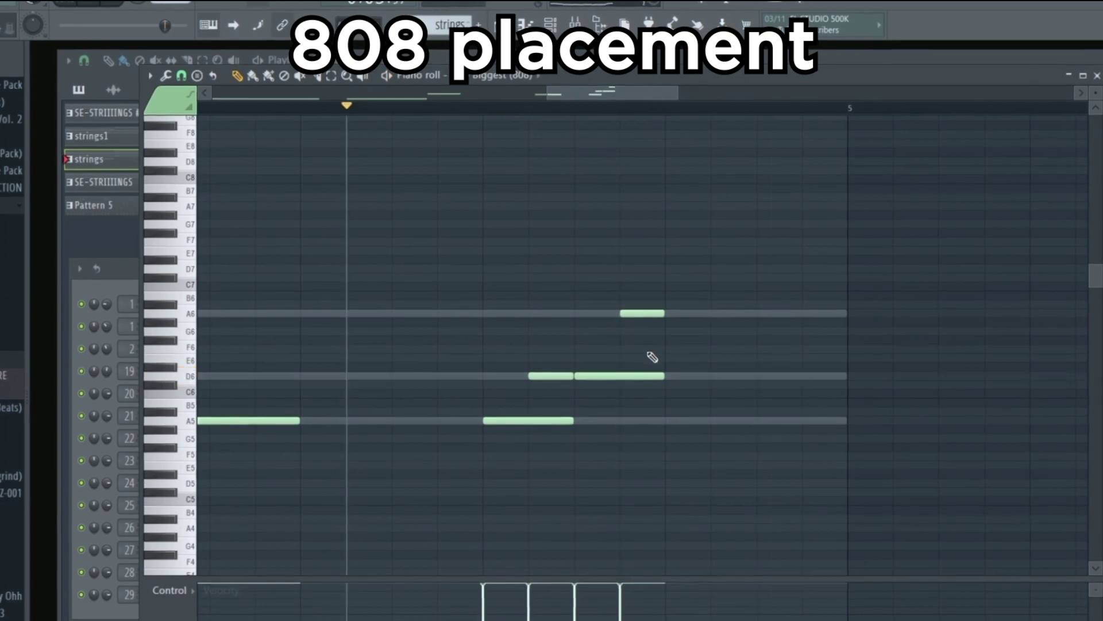
pyautogui.press('space')
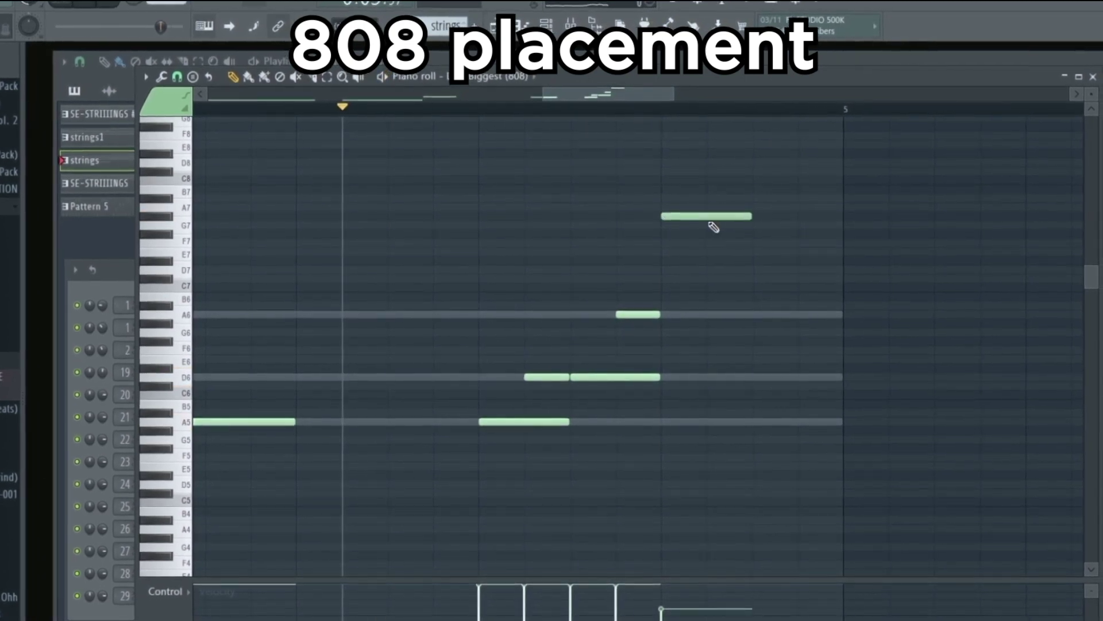
pyautogui.click(768, 210)
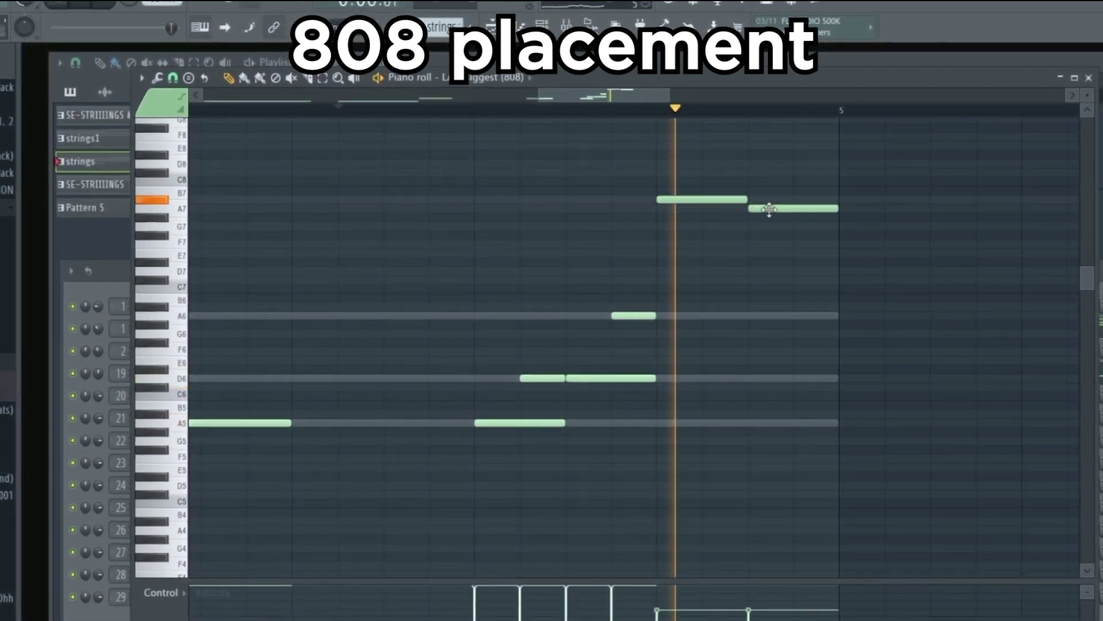
pyautogui.moveTo(647, 300); pyautogui.dragTo(599, 382)
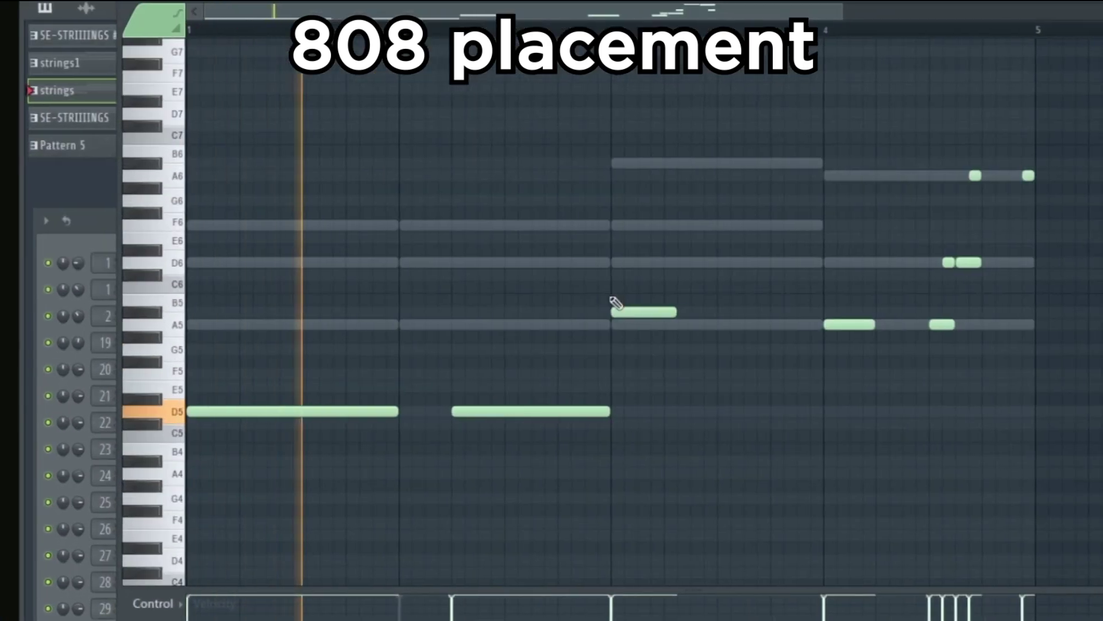
# - Add a short D6 note near the end of bar 2 and shorten the preceding D5 note to end where it starts
pyautogui.click(546, 274)
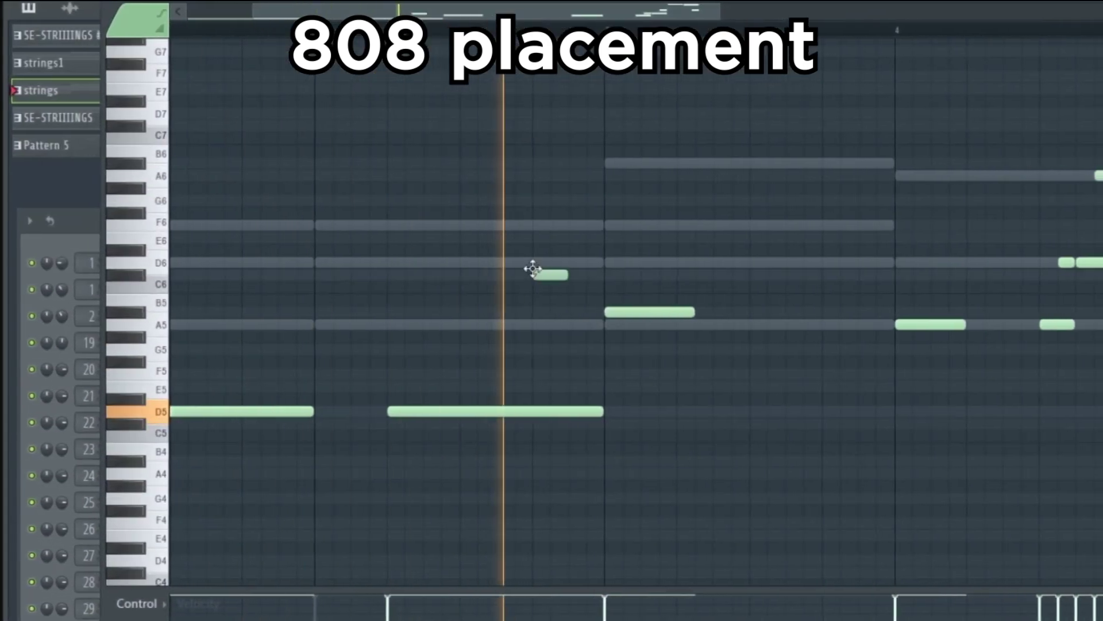
pyautogui.moveTo(539, 274); pyautogui.dragTo(538, 262)
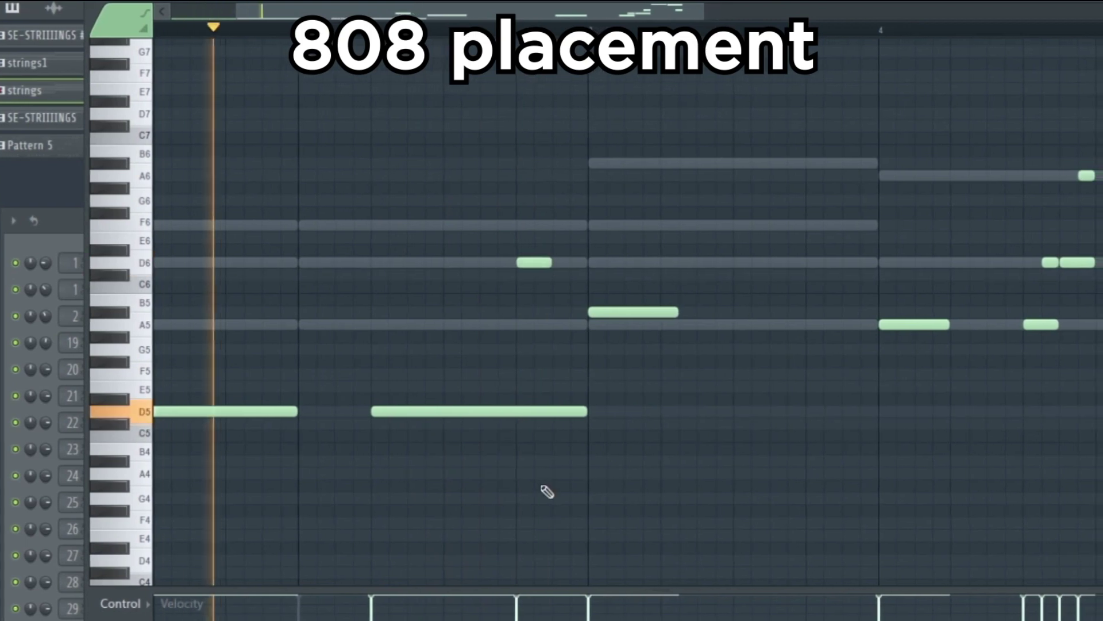
pyautogui.moveTo(598, 413); pyautogui.dragTo(551, 406)
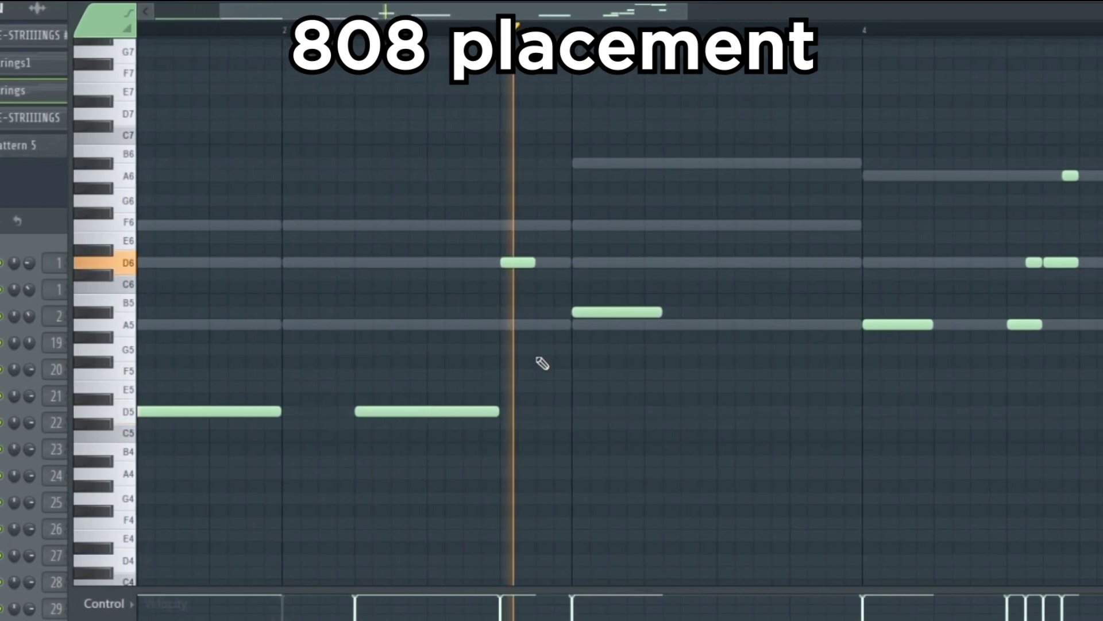
# - Add a short F6 note at the end of bar 2 and short D5 notes beneath the D6 and F6 notes
pyautogui.click(543, 226)
pyautogui.moveTo(601, 225); pyautogui.dragTo(540, 232)
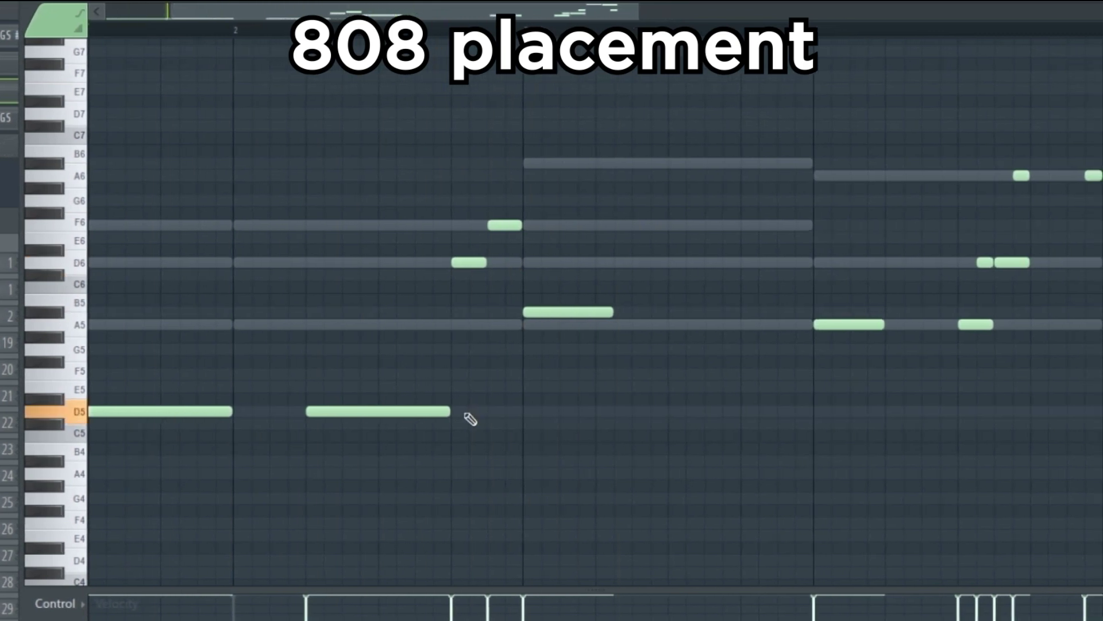
pyautogui.click(484, 413)
pyautogui.moveTo(506, 415); pyautogui.dragTo(493, 407)
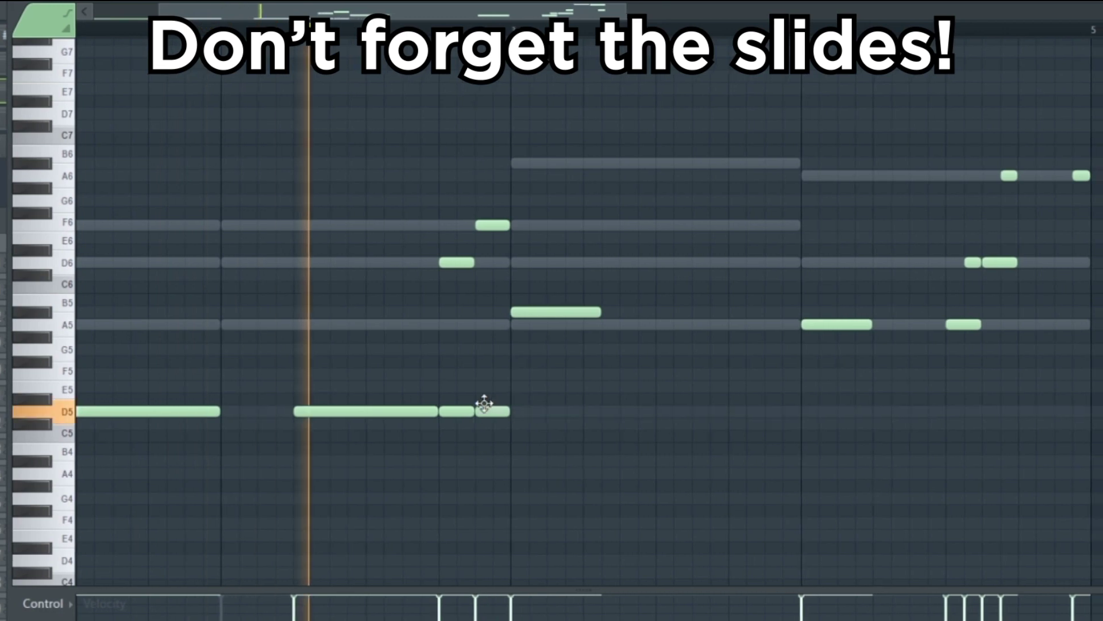
# - Turn the short D6 note near the end of bar 2 into a slide note
pyautogui.doubleClick(464, 262)
pyautogui.click(348, 320)
pyautogui.click(531, 445)
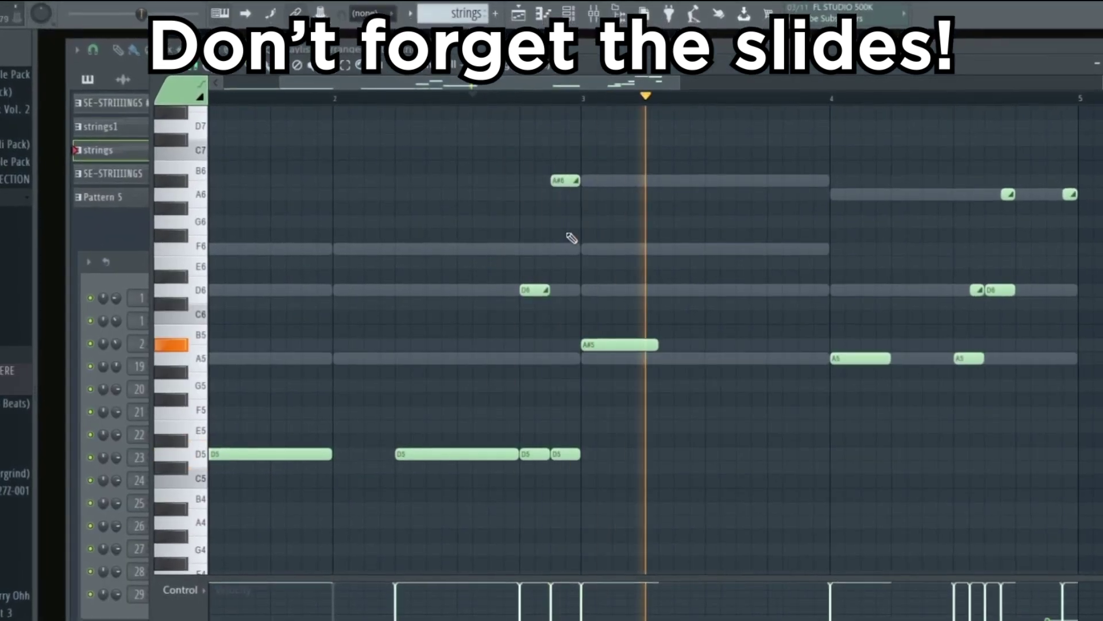
# - Raise the last short D5 note of bar 2 to A#5 and add a lengthened A#5 note late in bar 3
pyautogui.moveTo(565, 454); pyautogui.dragTo(565, 343)
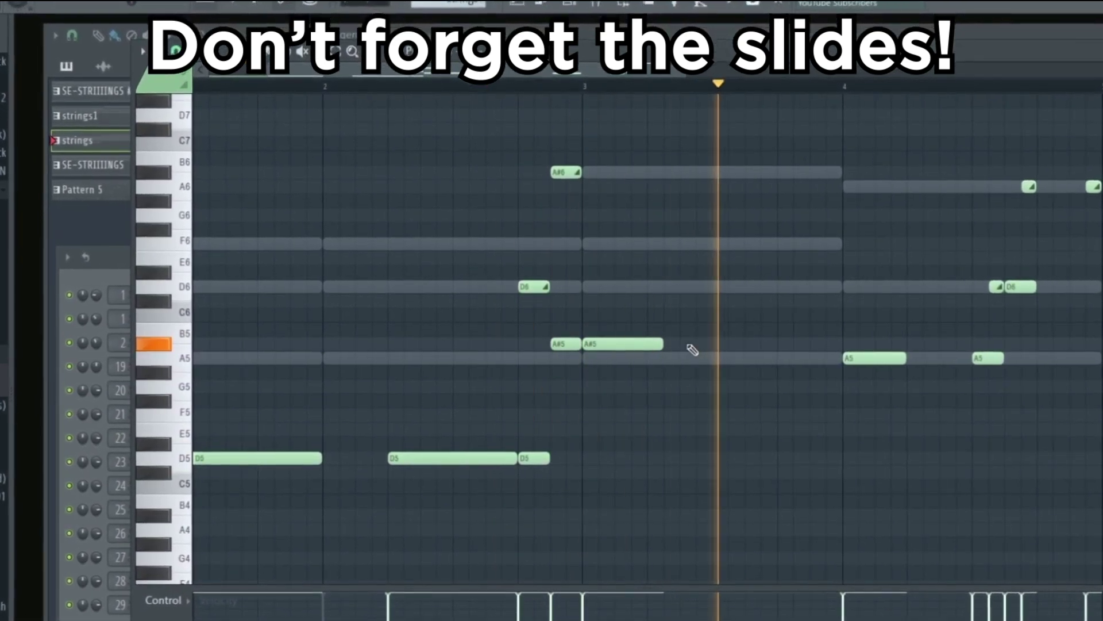
pyautogui.click(721, 343)
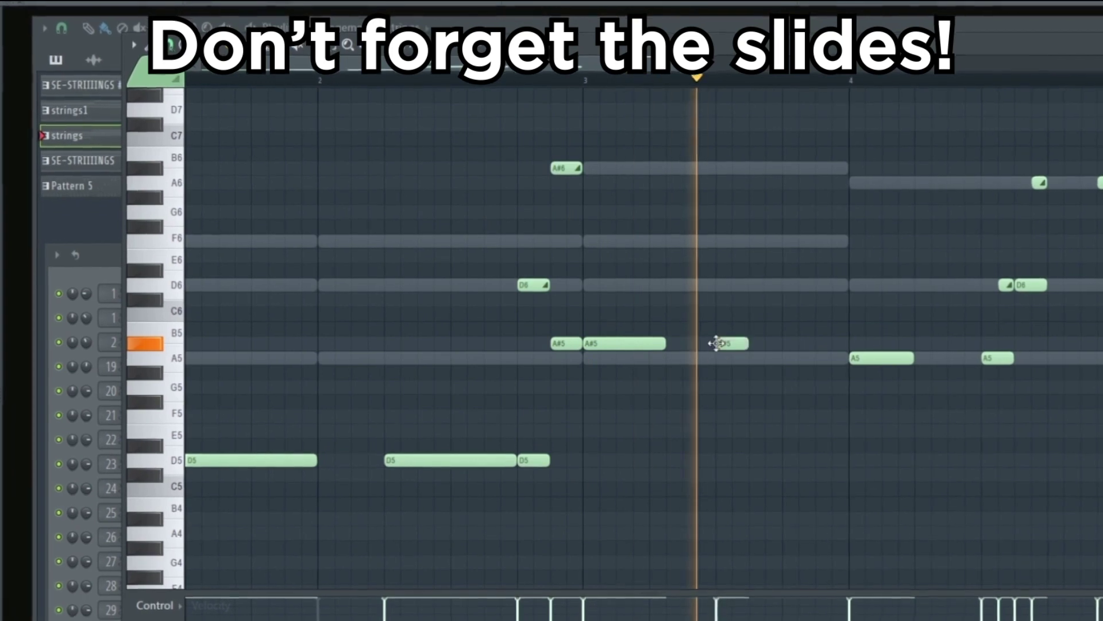
pyautogui.moveTo(748, 345); pyautogui.dragTo(851, 339)
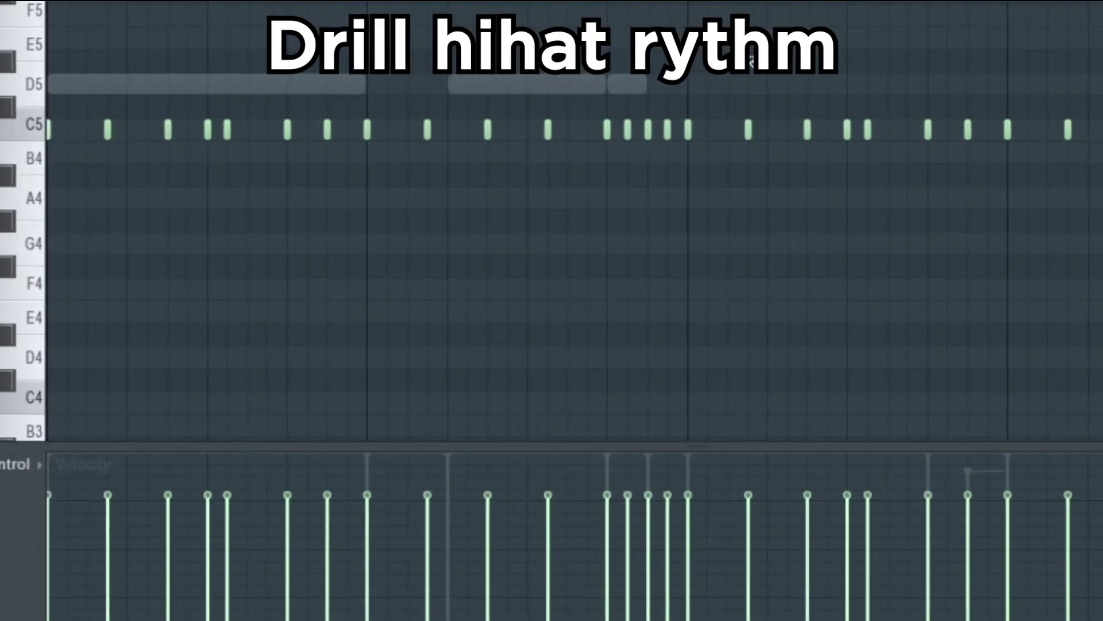
# - Lower the velocity of individual hi-hat hits across the pattern to vary the drill rhythm
pyautogui.moveTo(108, 509)
pyautogui.mouseDown()
pyautogui.moveTo(172, 512)
pyautogui.moveTo(132, 488)
pyautogui.mouseUp()
pyautogui.click(583, 507)
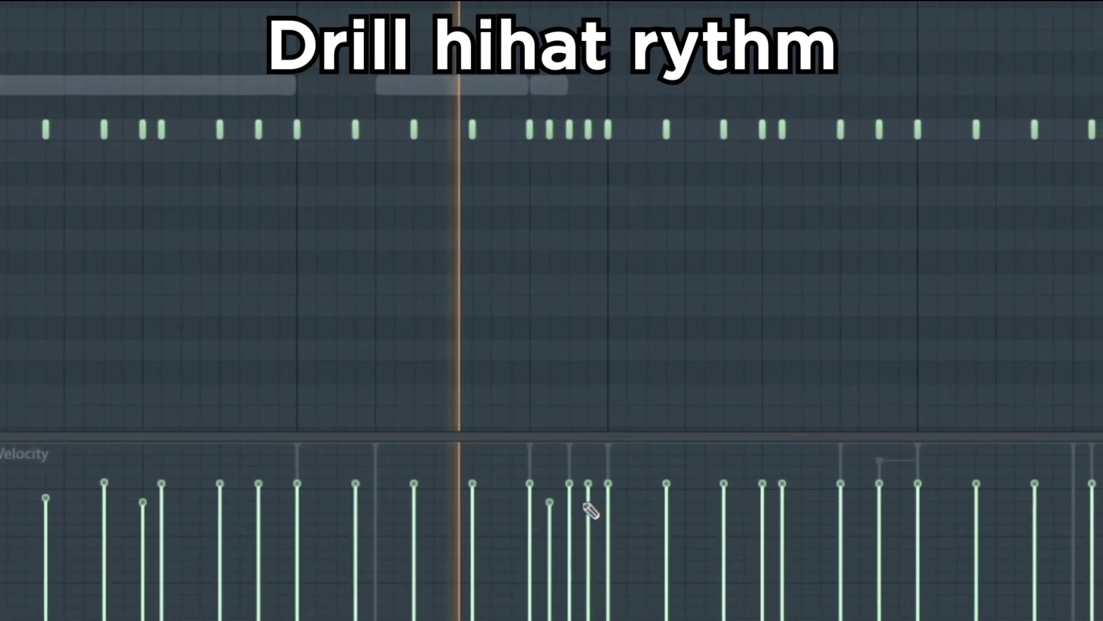
pyautogui.click(623, 507)
pyautogui.click(750, 501)
pyautogui.click(866, 497)
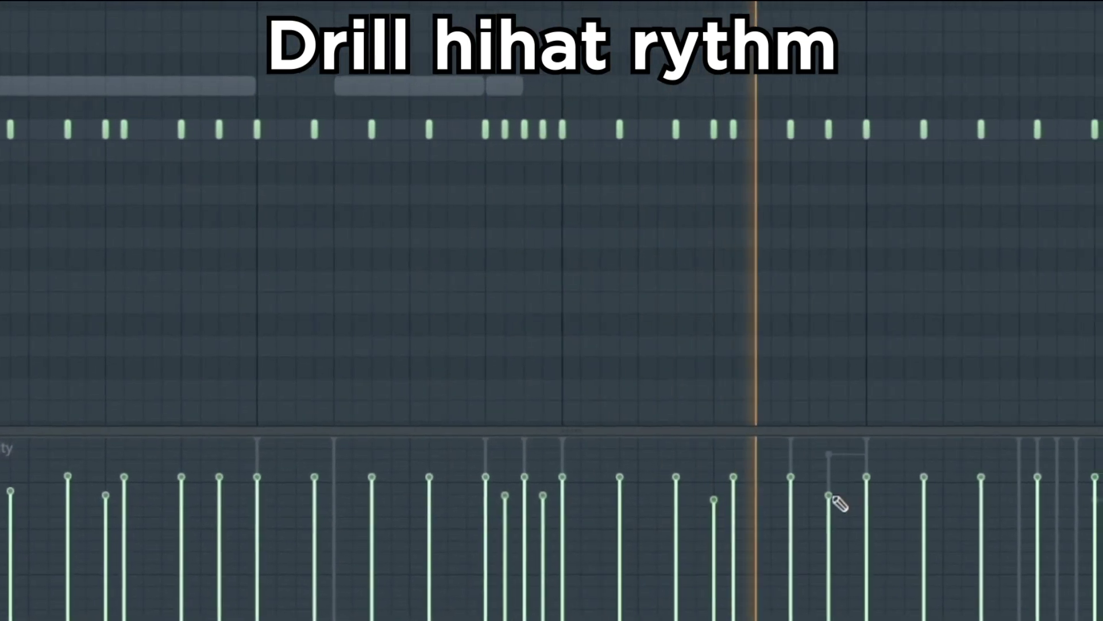
pyautogui.click(968, 495)
pyautogui.click(1100, 496)
pyautogui.click(1102, 488)
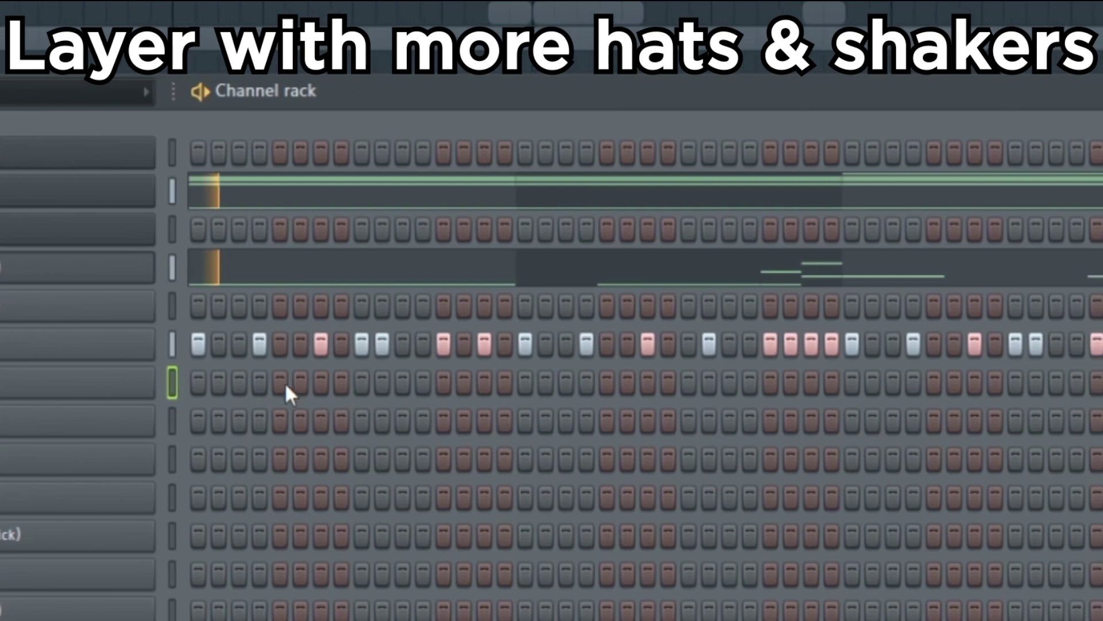
# - Place LA - Deep (HH) hits on steps 5, 21, 37 and 53, the second beat of each bar
pyautogui.click(324, 380)
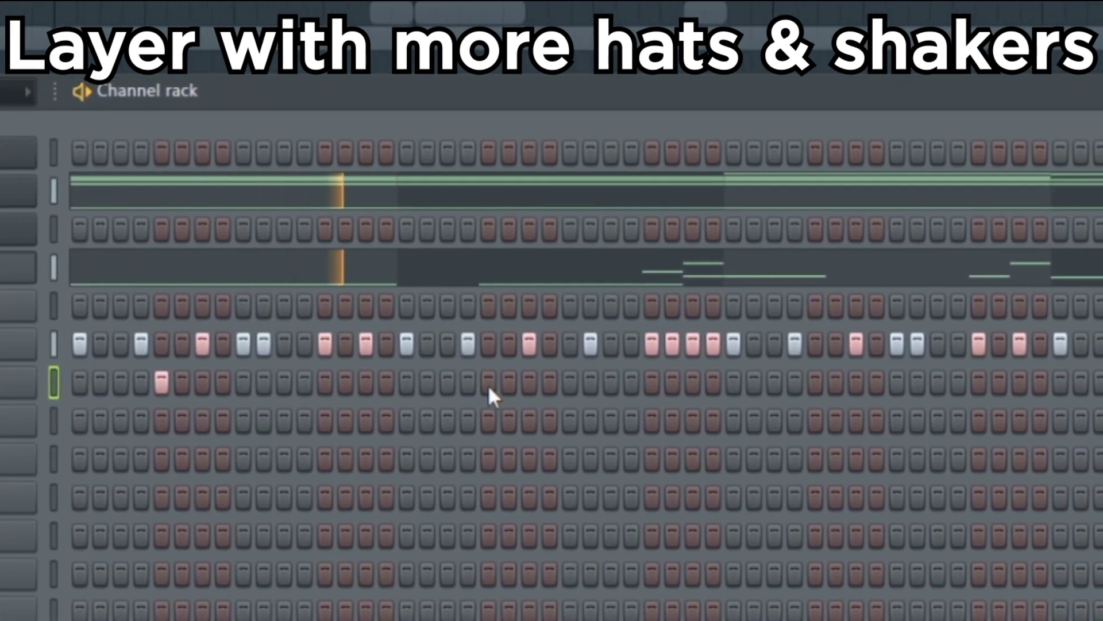
pyautogui.click(533, 380)
pyautogui.click(800, 381)
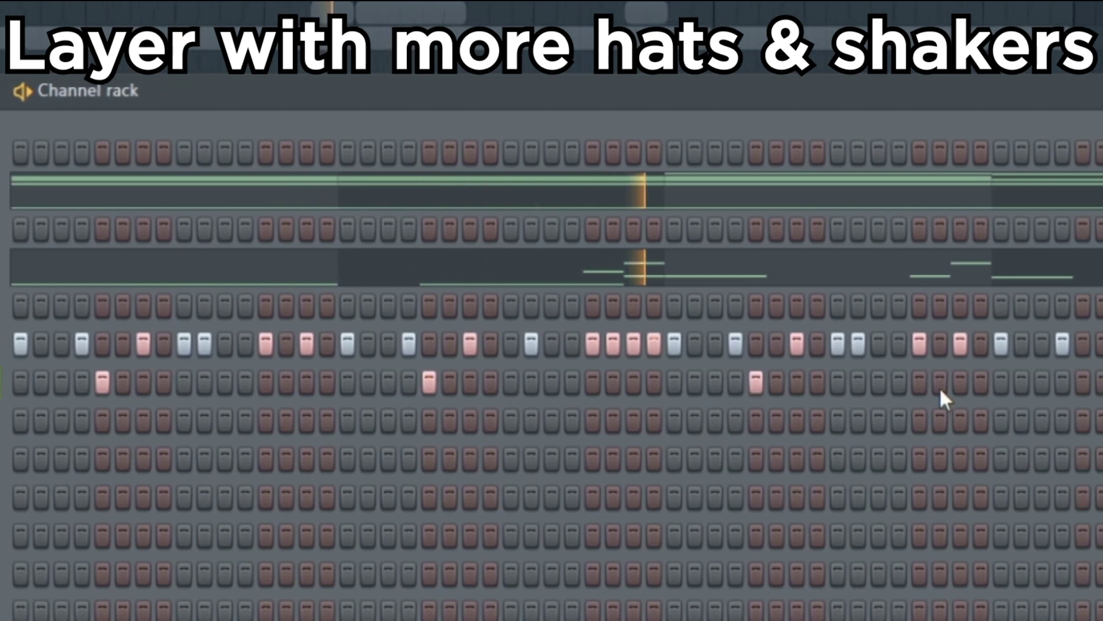
pyautogui.click(964, 380)
pyautogui.click(1067, 381)
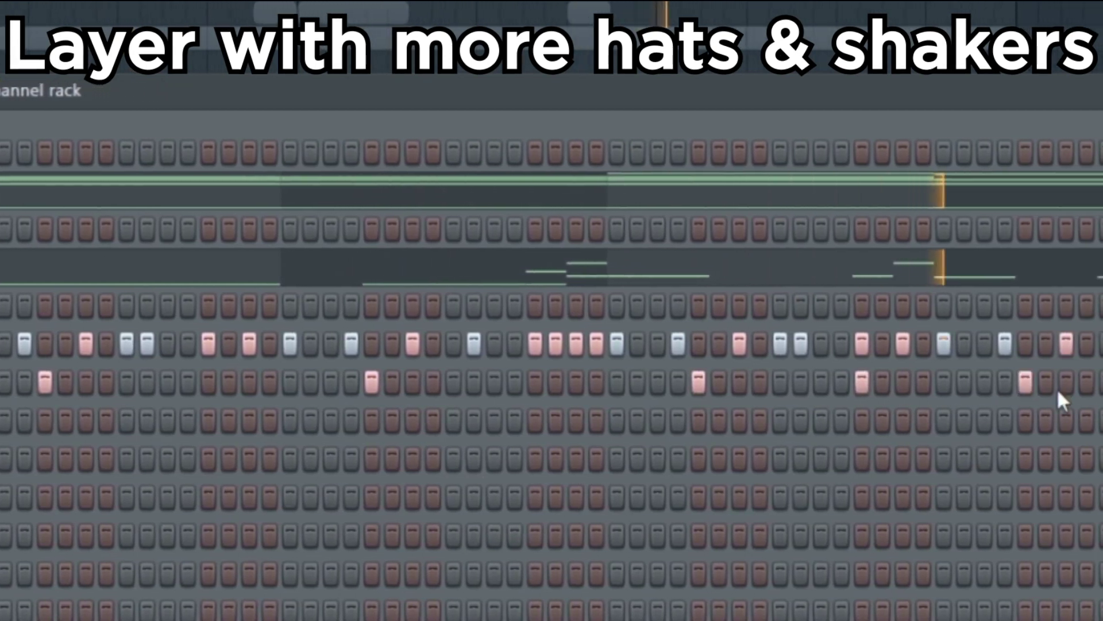
pyautogui.rightClick(862, 382)
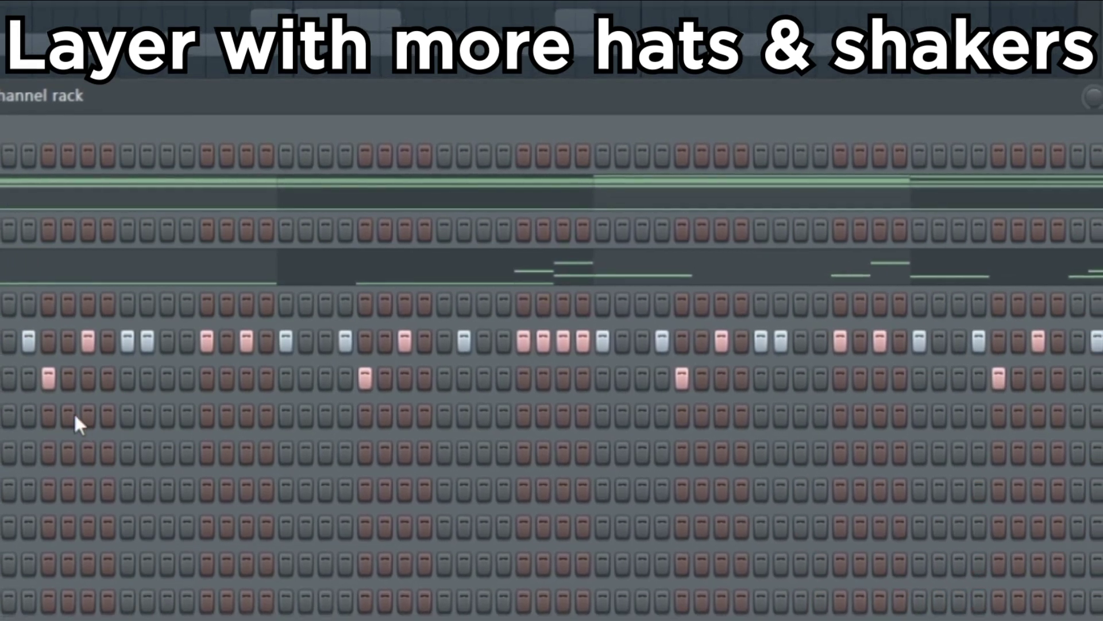
# - Place LA - Live (HH) hits on steps 12, 13, 29, 44, 45, 60 and 61
pyautogui.click(187, 415)
pyautogui.click(207, 414)
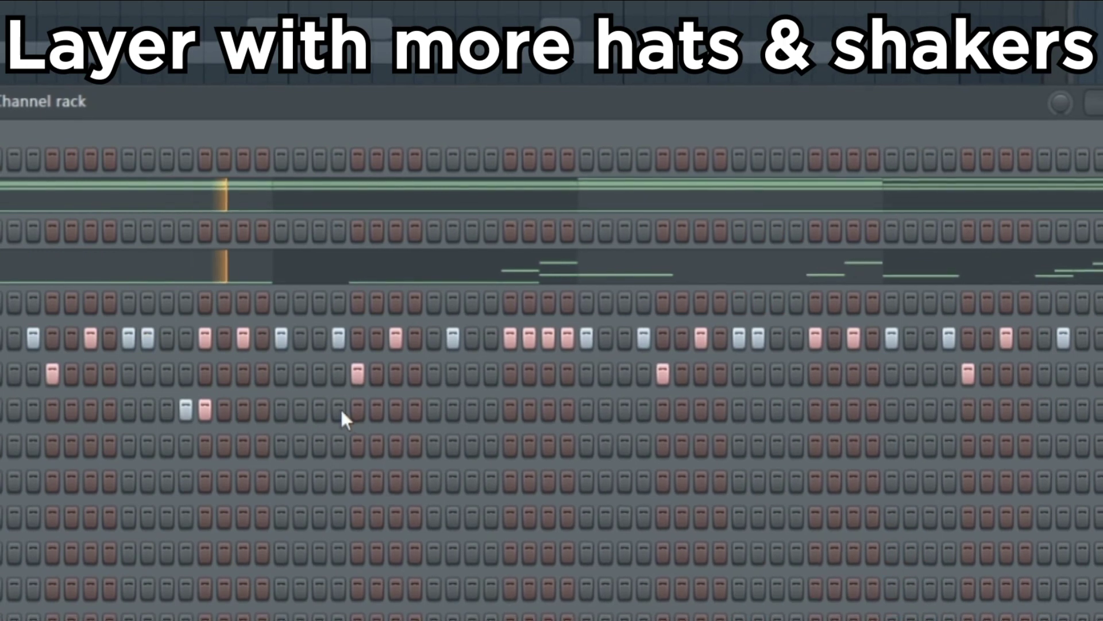
pyautogui.click(508, 409)
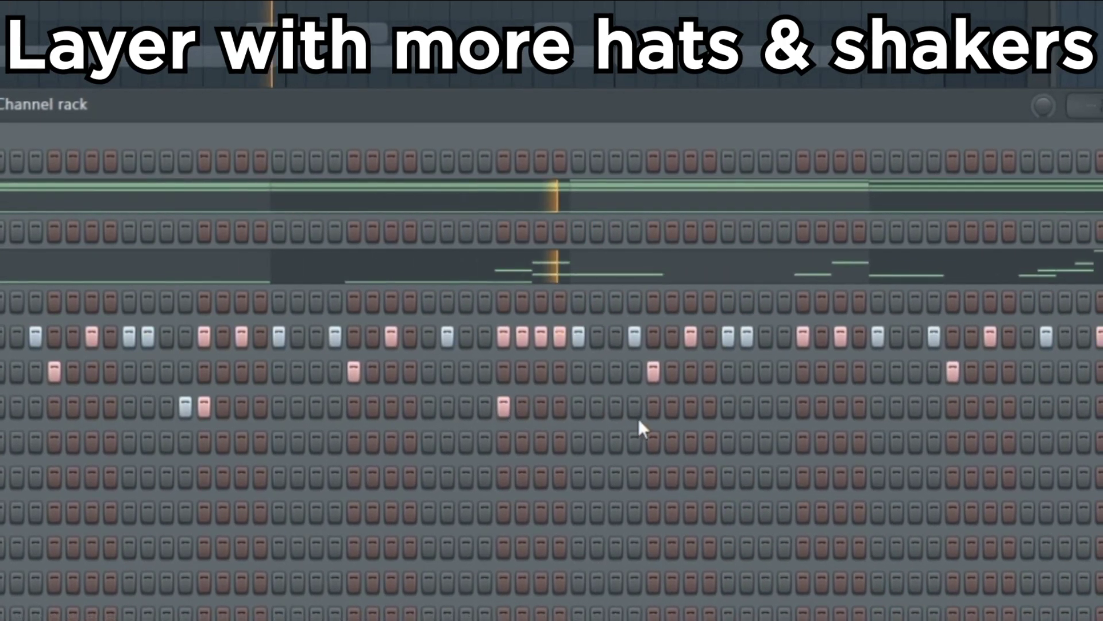
pyautogui.click(781, 407)
pyautogui.click(799, 407)
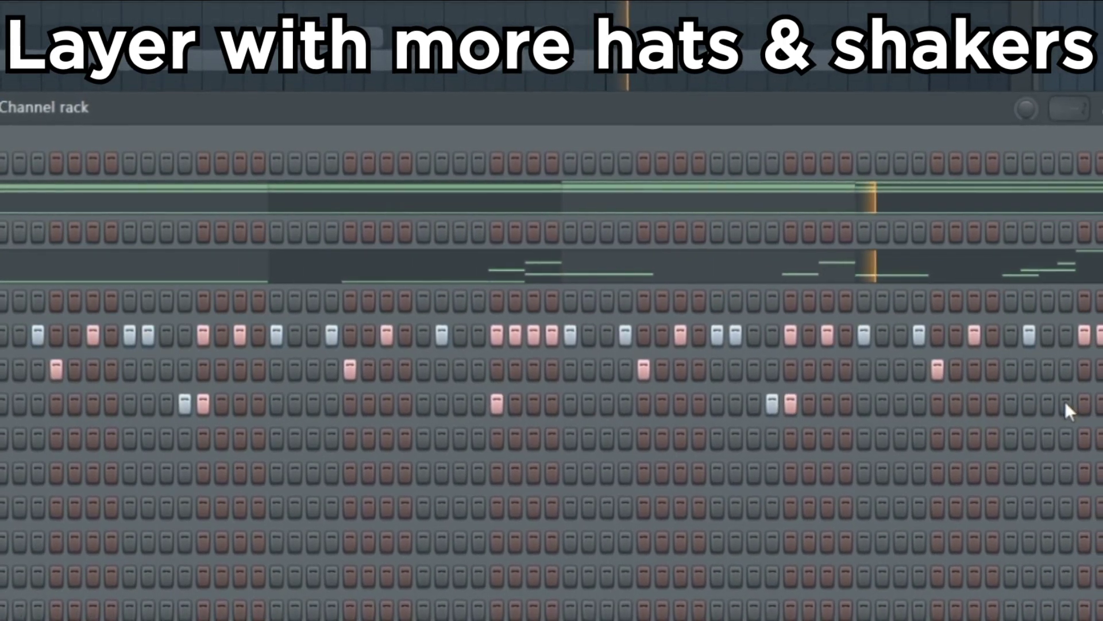
pyautogui.click(1062, 404)
pyautogui.click(1080, 404)
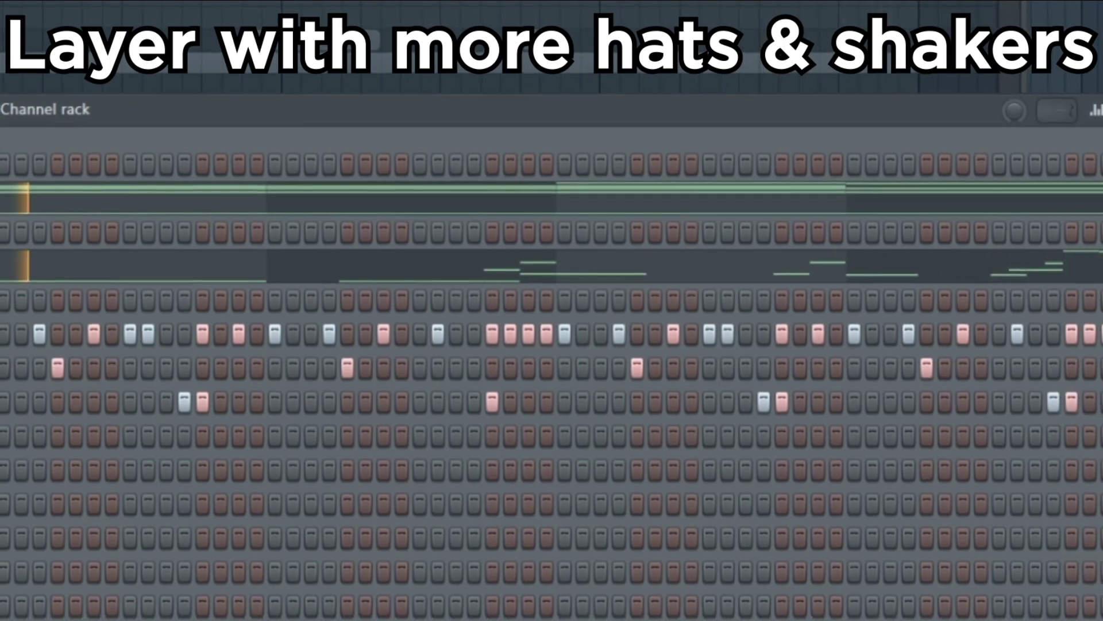
# - Place LA - Snake (HH) hits on steps 29 and 61 and LA - TSSSSS (HH) hits on steps 1, 21, 33 and 49
pyautogui.click(493, 436)
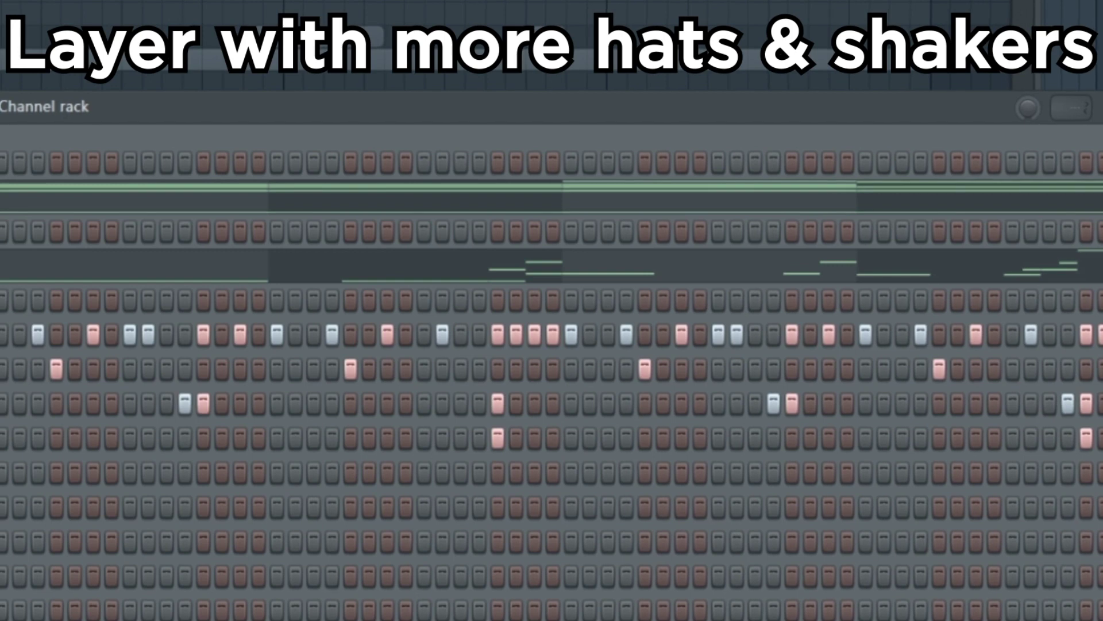
pyautogui.click(348, 476)
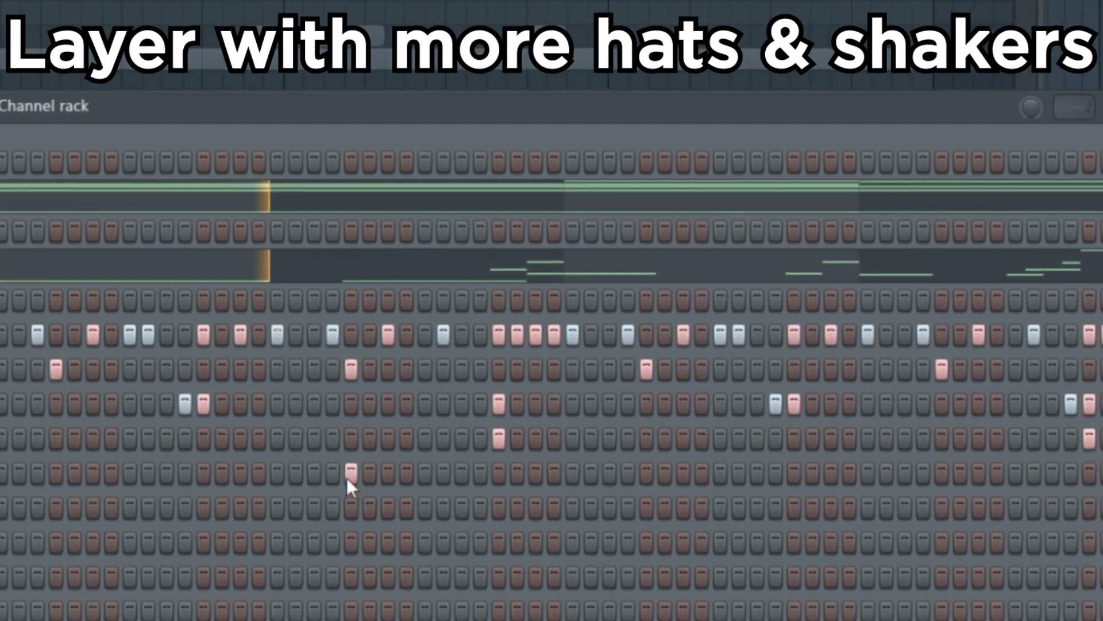
pyautogui.click(571, 472)
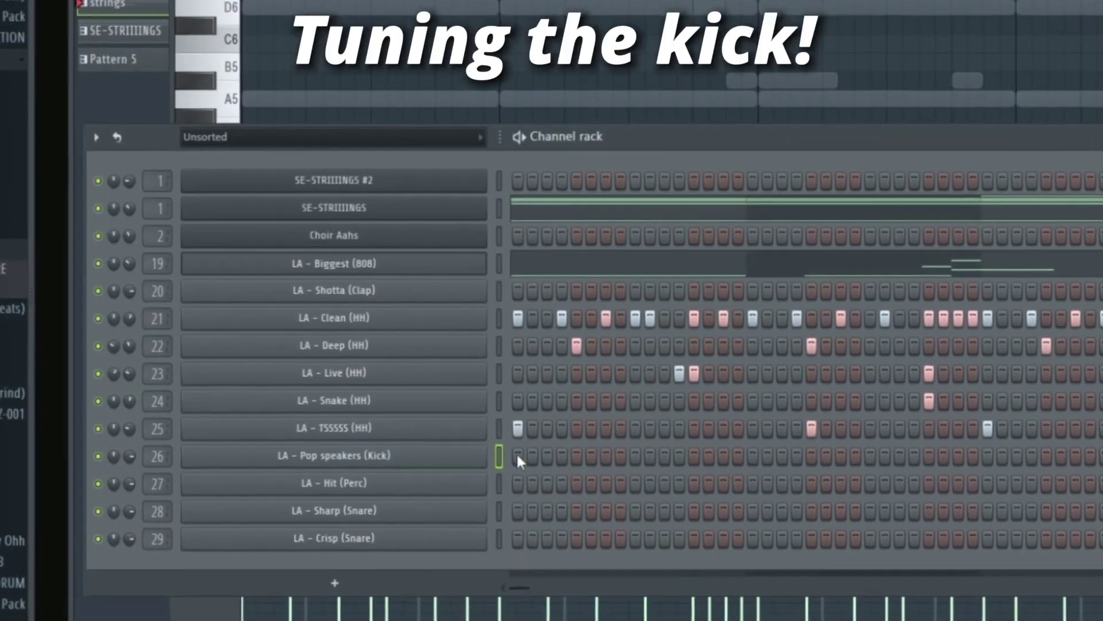
# - Open the LA - Pop speakers (Kick) sample in the audio editor and detect its pitch regions
pyautogui.click(374, 460)
pyautogui.rightClick(379, 468)
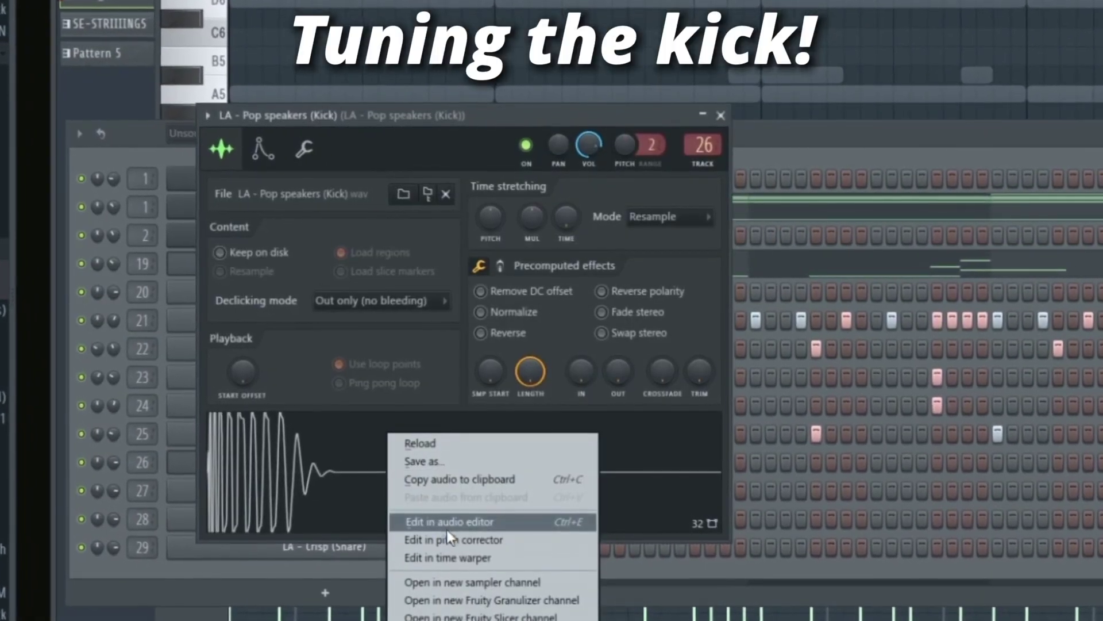
pyautogui.click(446, 529)
pyautogui.click(205, 70)
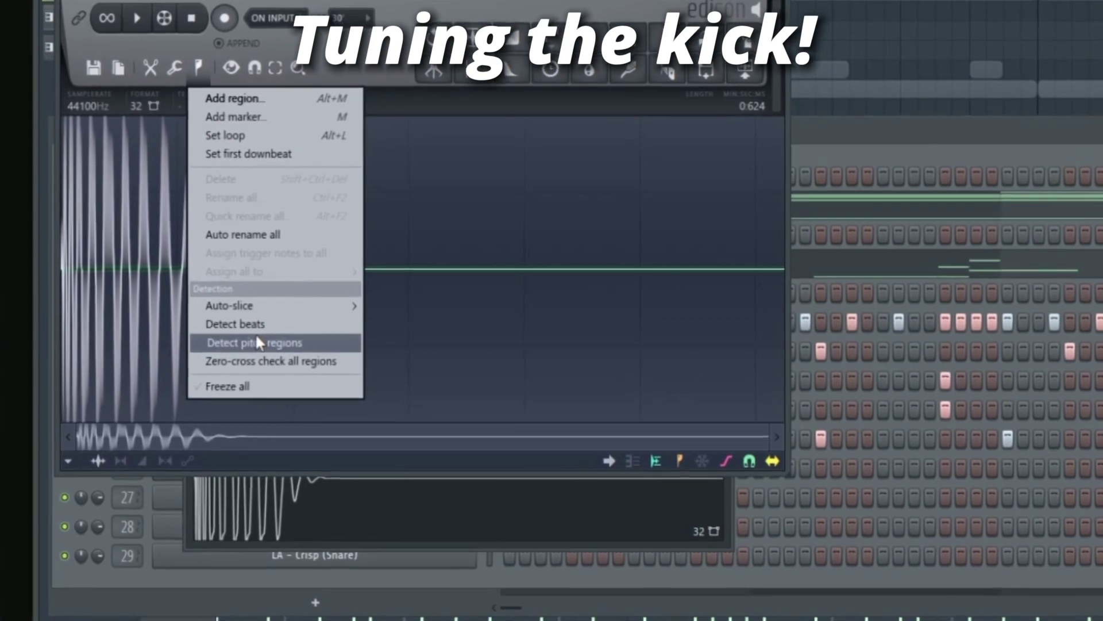
pyautogui.click(255, 340)
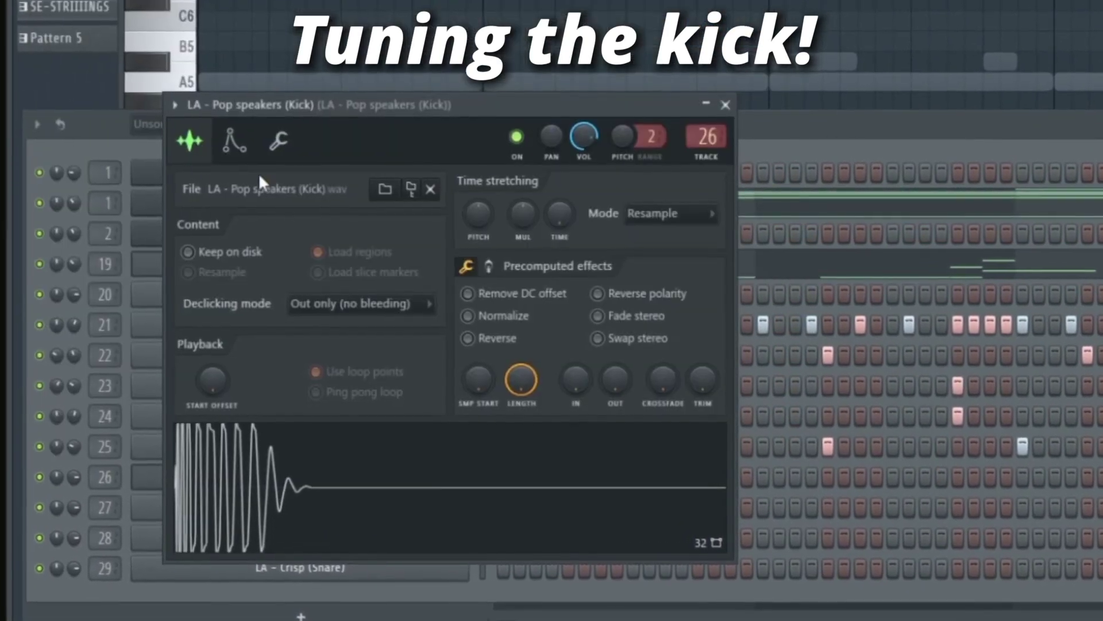
# - Set the kick's root note to F5 and its Cut and By groups to 3
pyautogui.click(278, 141)
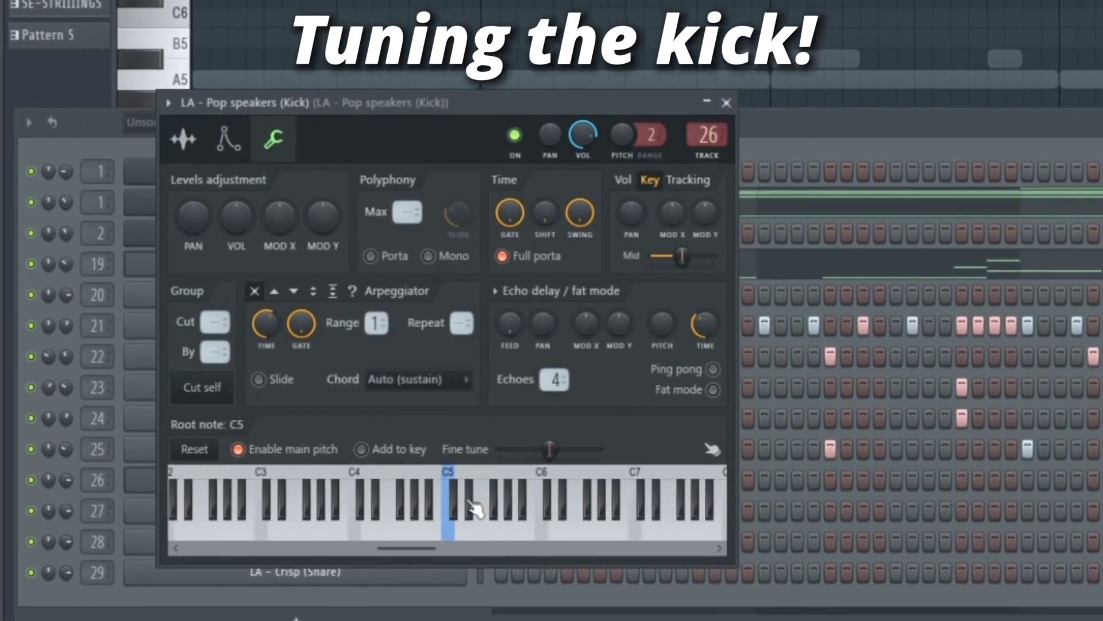
pyautogui.rightClick(496, 476)
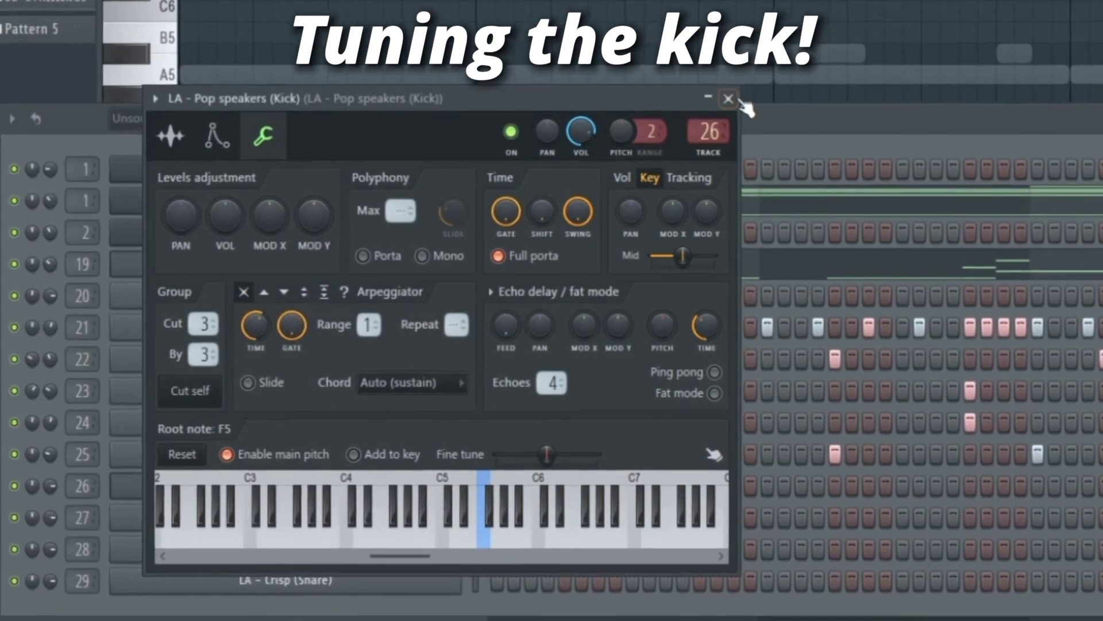
pyautogui.click(727, 101)
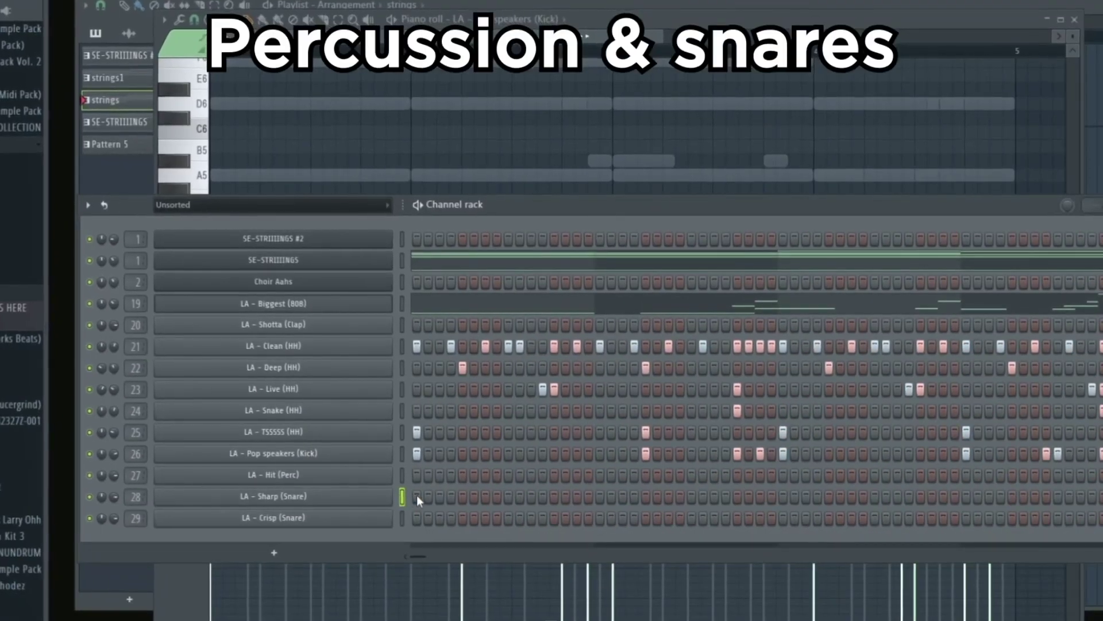
# - Place LA - Sharp (Snare) hits on steps 9 and 41 while the pattern plays
pyautogui.click(509, 497)
pyautogui.press('space')
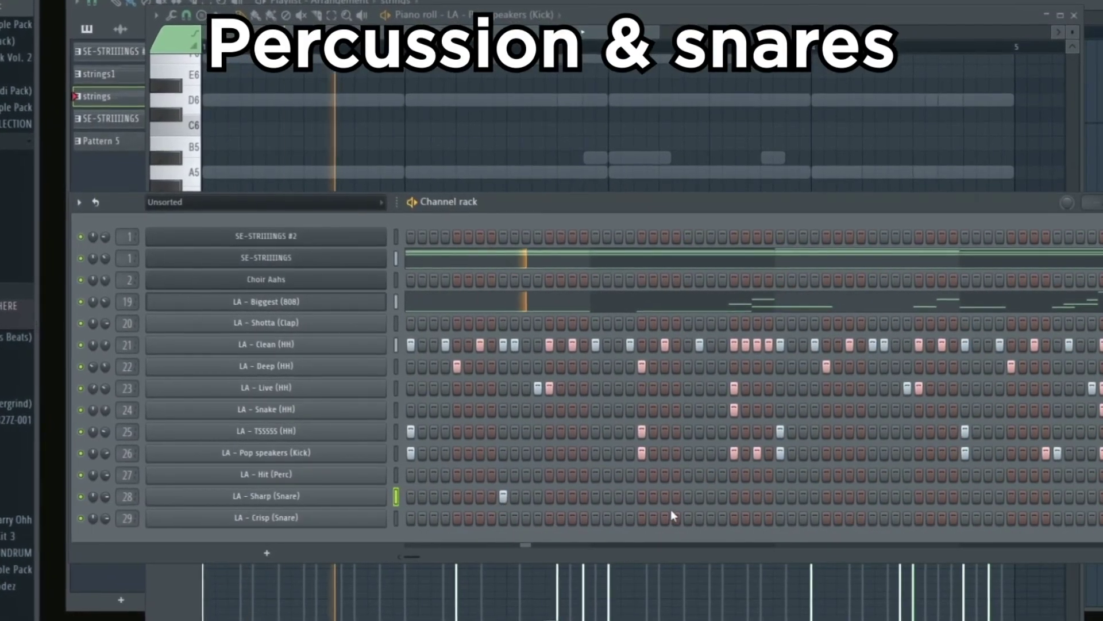
pyautogui.click(870, 496)
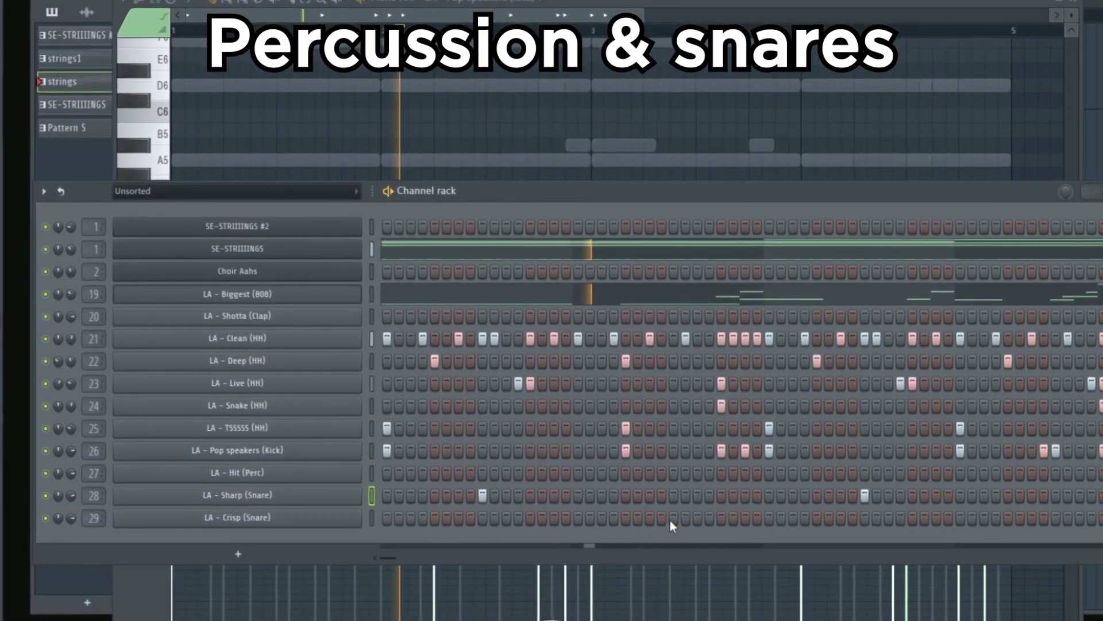
# - Place LA - Crisp (Snare) hits on steps 29 and 61 and LA - Hit (Perc) hits on steps 27 and 59
pyautogui.click(722, 518)
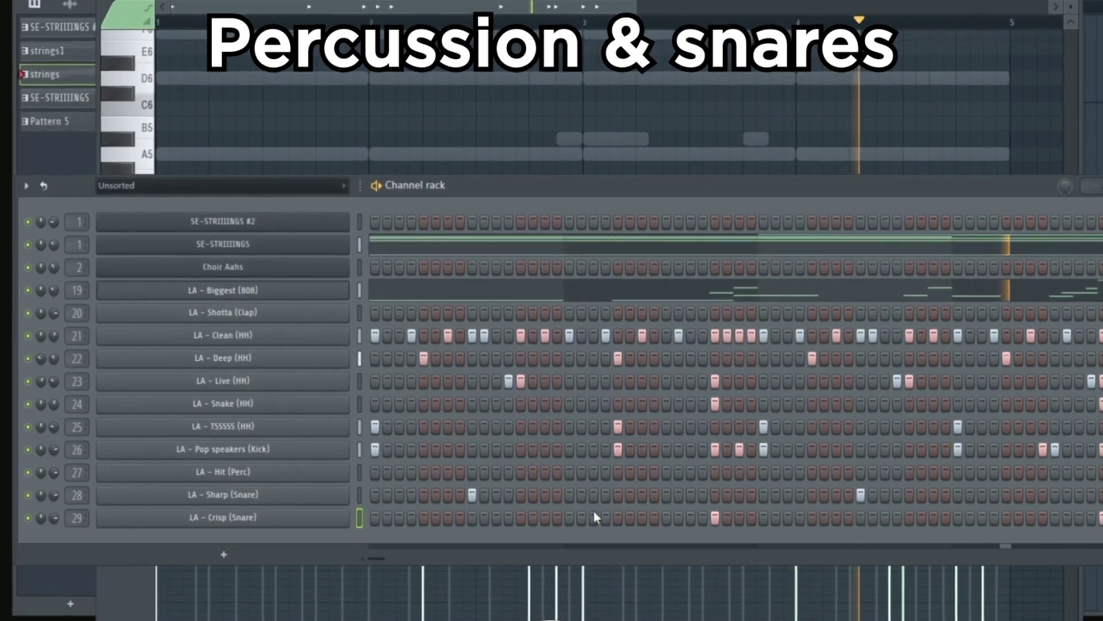
pyautogui.click(689, 472)
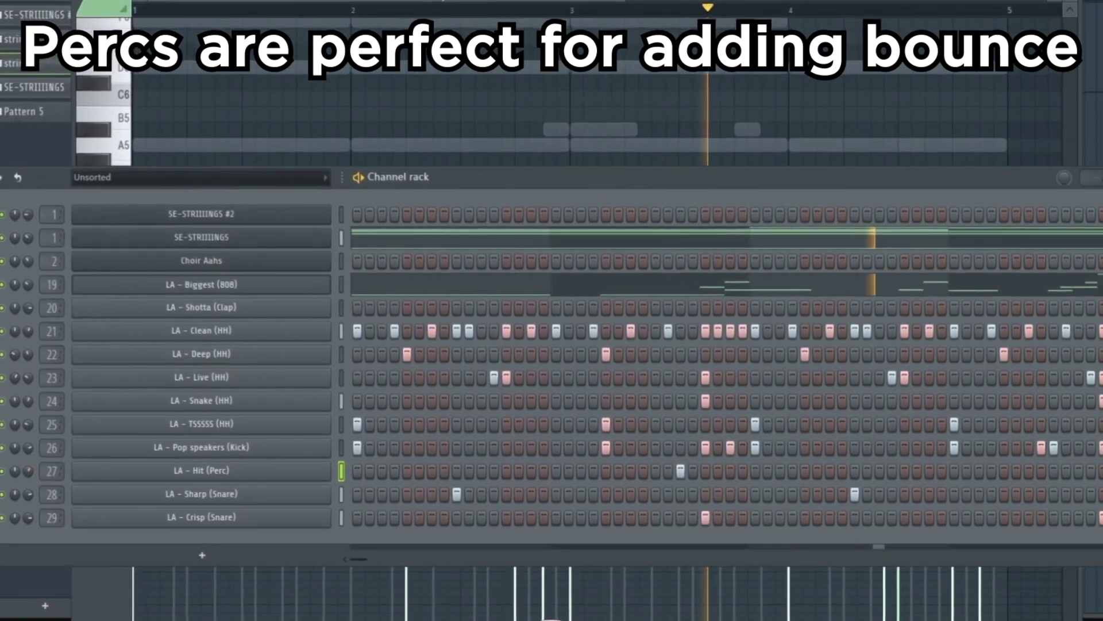
pyautogui.click(1078, 470)
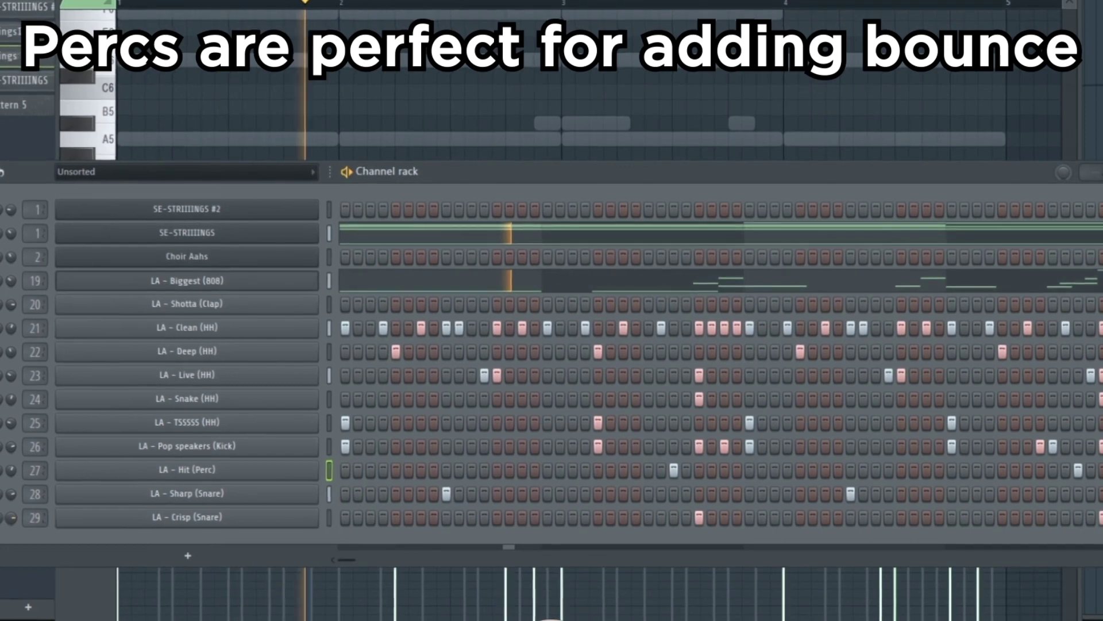
# - Normalize the LA - Crisp (Snare) sample and add extra LA - Hit (Perc) hits on steps 25 and 57
pyautogui.click(188, 517)
pyautogui.click(219, 217)
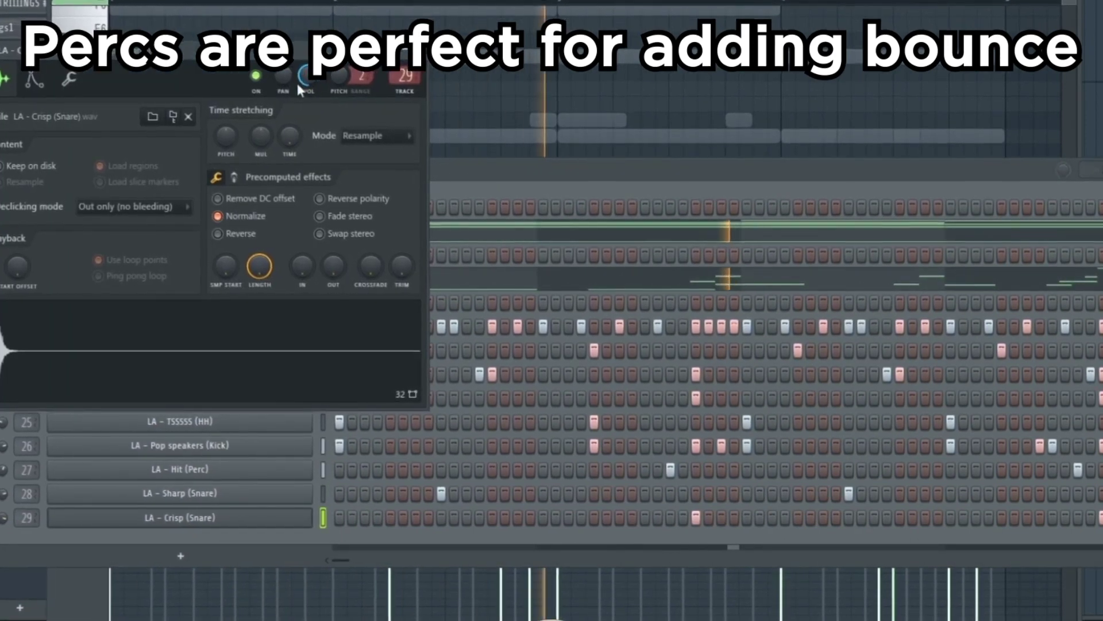
pyautogui.click(419, 51)
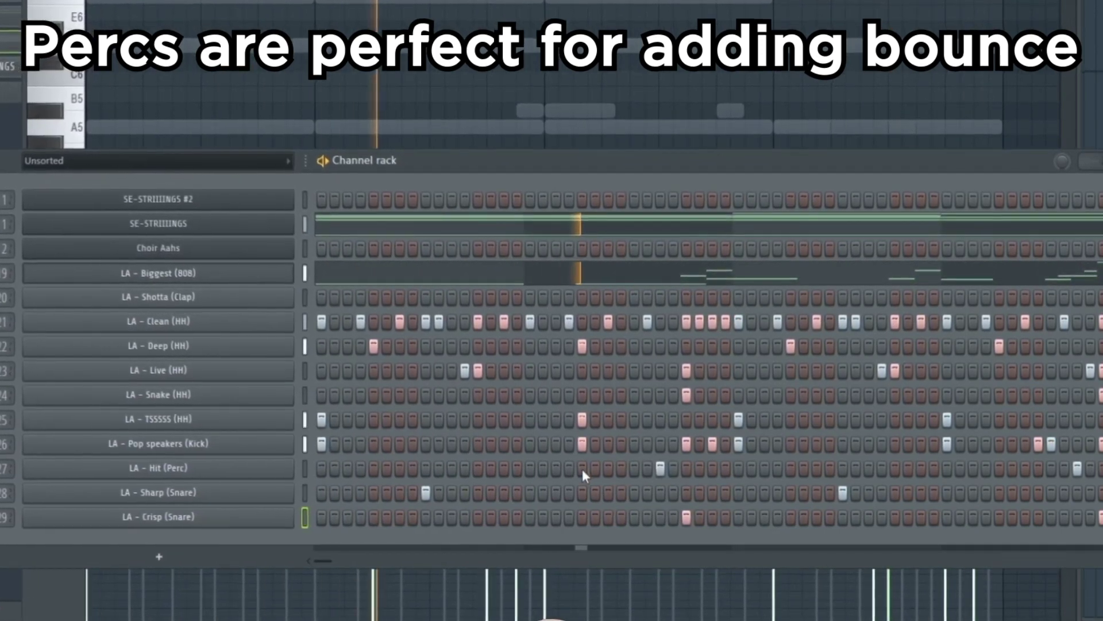
pyautogui.click(634, 467)
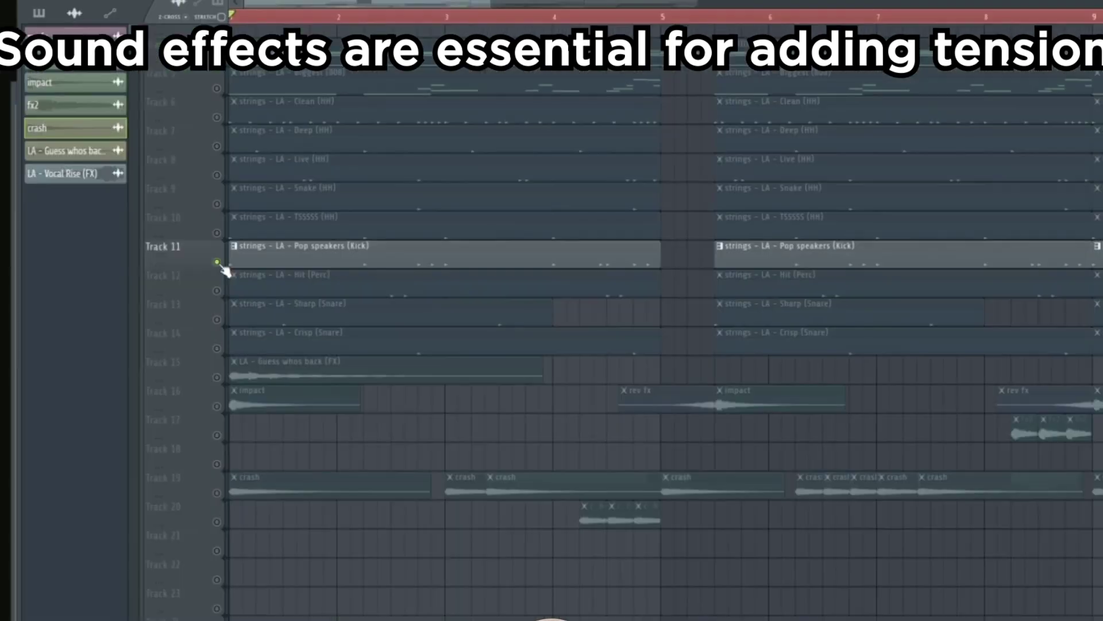
# - Unmute tracks 19 and 16 alongside the kick, and delete the third crash clip of the section starting after bar 5
pyautogui.click(223, 493)
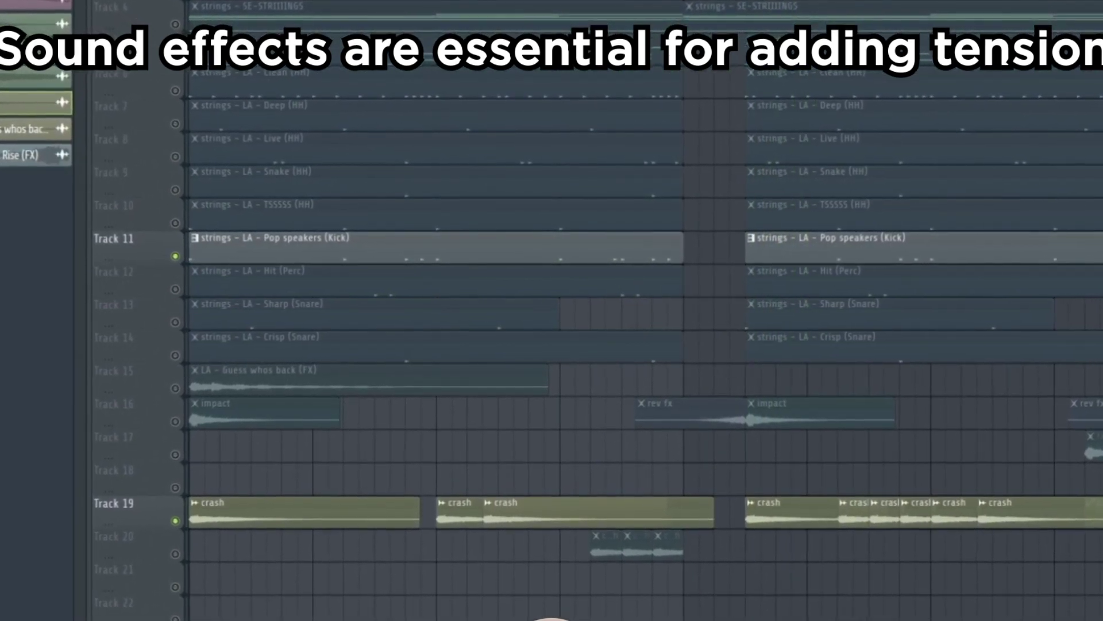
pyautogui.click(175, 421)
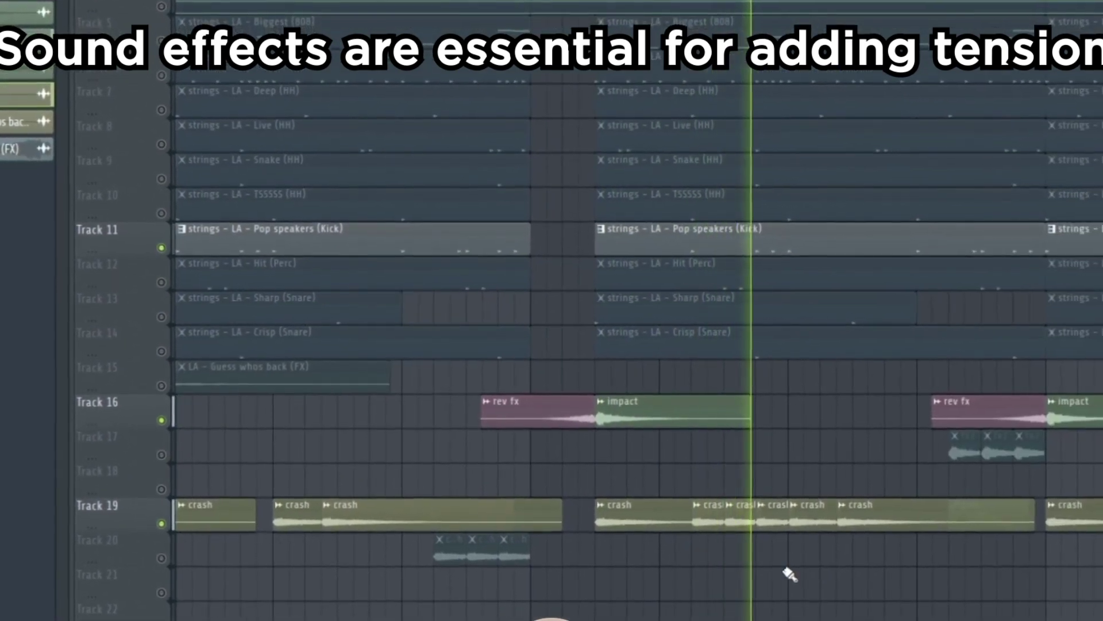
pyautogui.rightClick(743, 520)
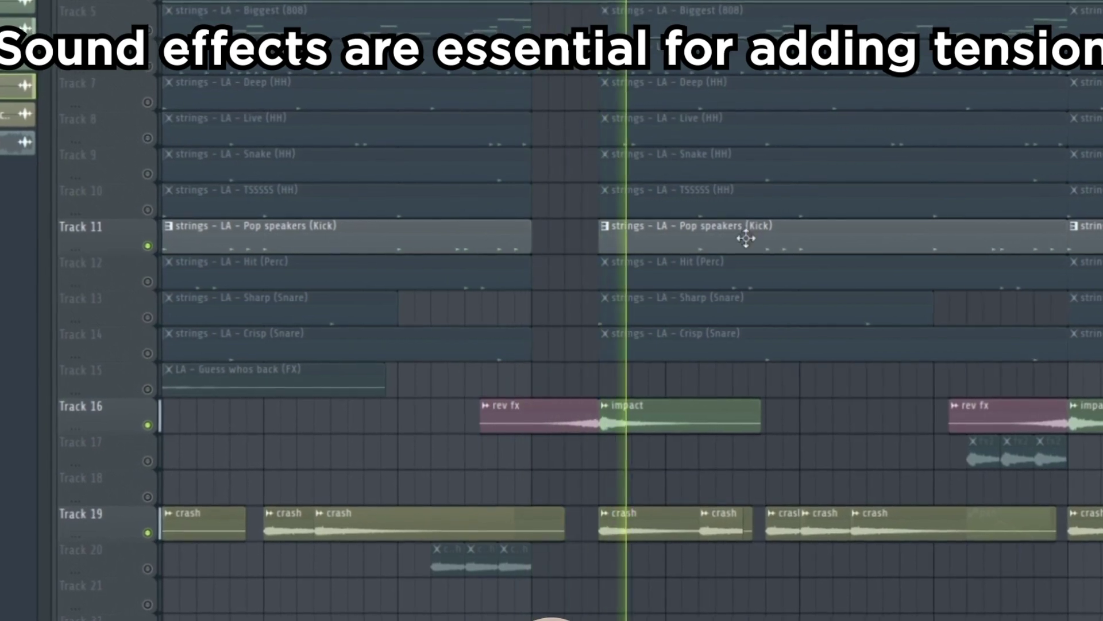
# - Move the second crash clip of that section from Track 19 down to Track 20 and lengthen it
pyautogui.scroll(3, 798, 562)
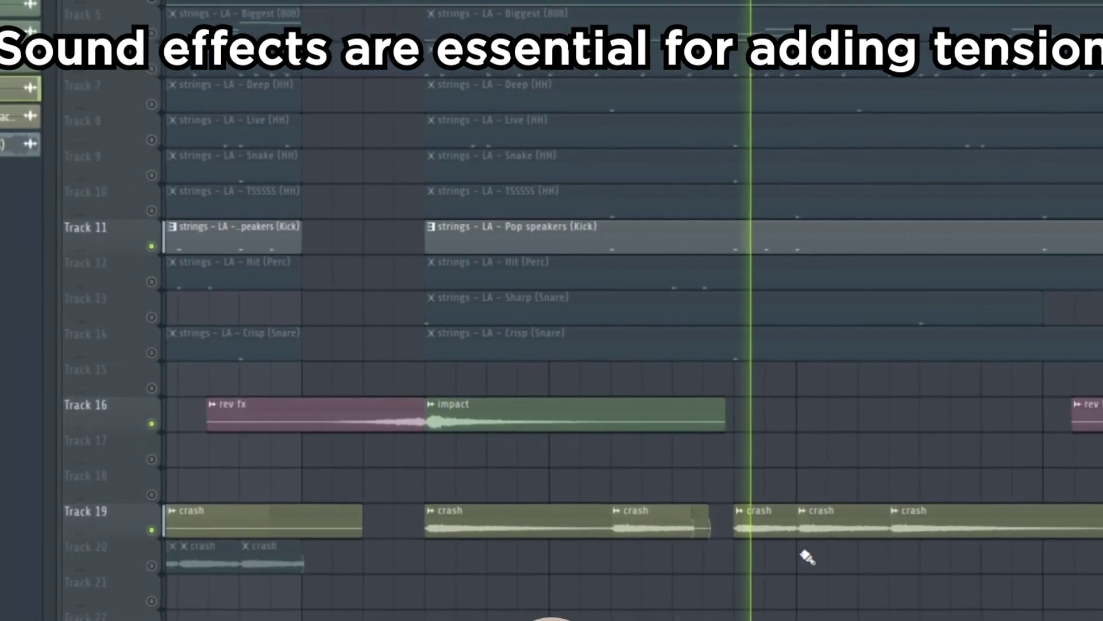
pyautogui.moveTo(684, 522); pyautogui.dragTo(655, 518)
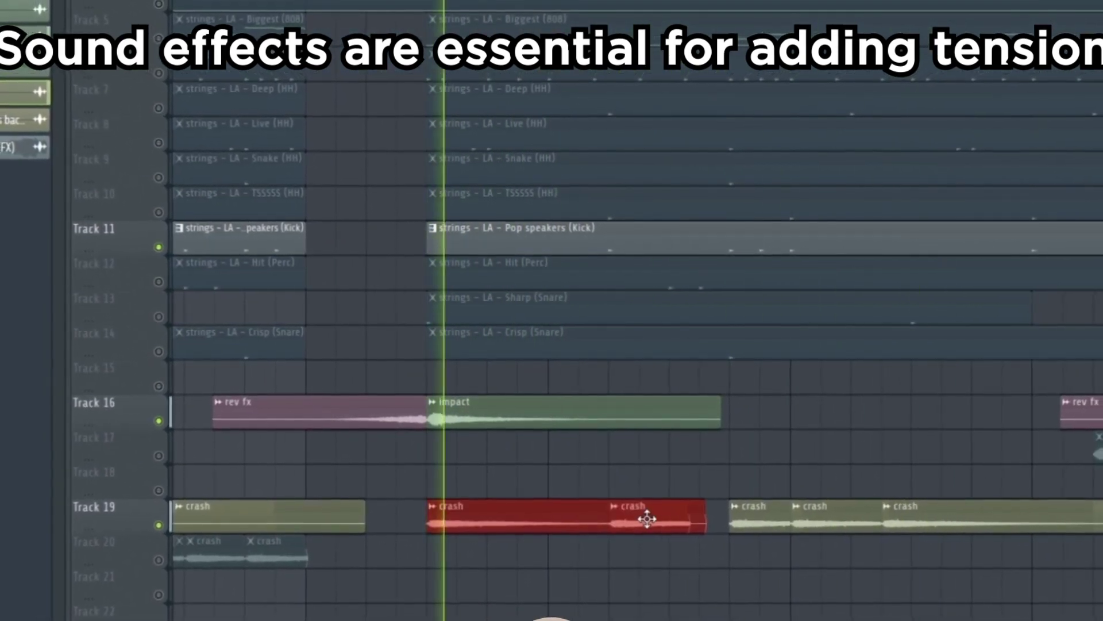
pyautogui.keyDown('ctrl'); pyautogui.click(658, 564); pyautogui.keyUp('ctrl')
pyautogui.press('space')
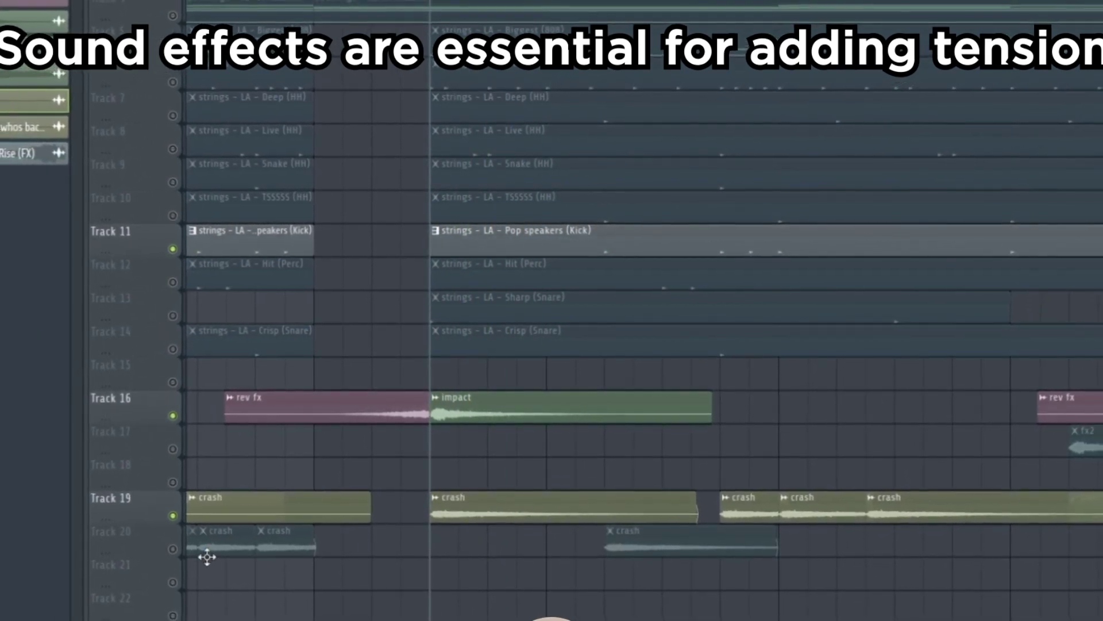
# - Unmute Track 20 and replace the last long crash of the section on Track 19 by lengthening the crash before it
pyautogui.press('space')
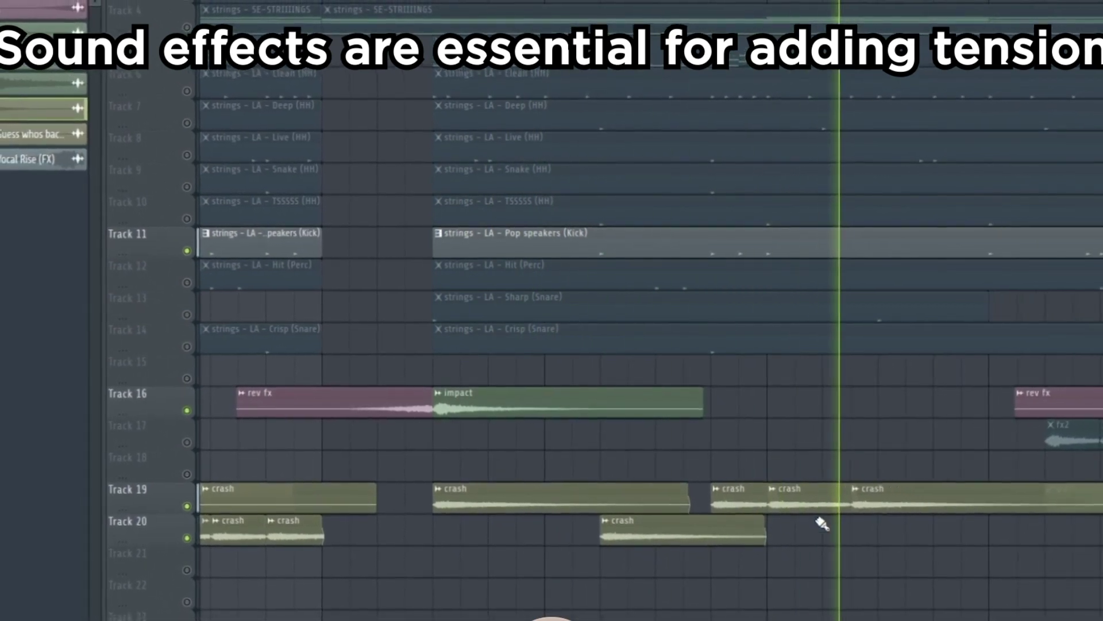
pyautogui.rightClick(921, 502)
pyautogui.press('space')
pyautogui.press('space')
pyautogui.moveTo(849, 498); pyautogui.dragTo(1048, 497)
pyautogui.moveTo(1005, 550); pyautogui.dragTo(866, 523)
# - Trim half a bar off the start of the 808 and drum clips on tracks 5 to 14 at bar 5
pyautogui.scroll(-2, 827, 542)
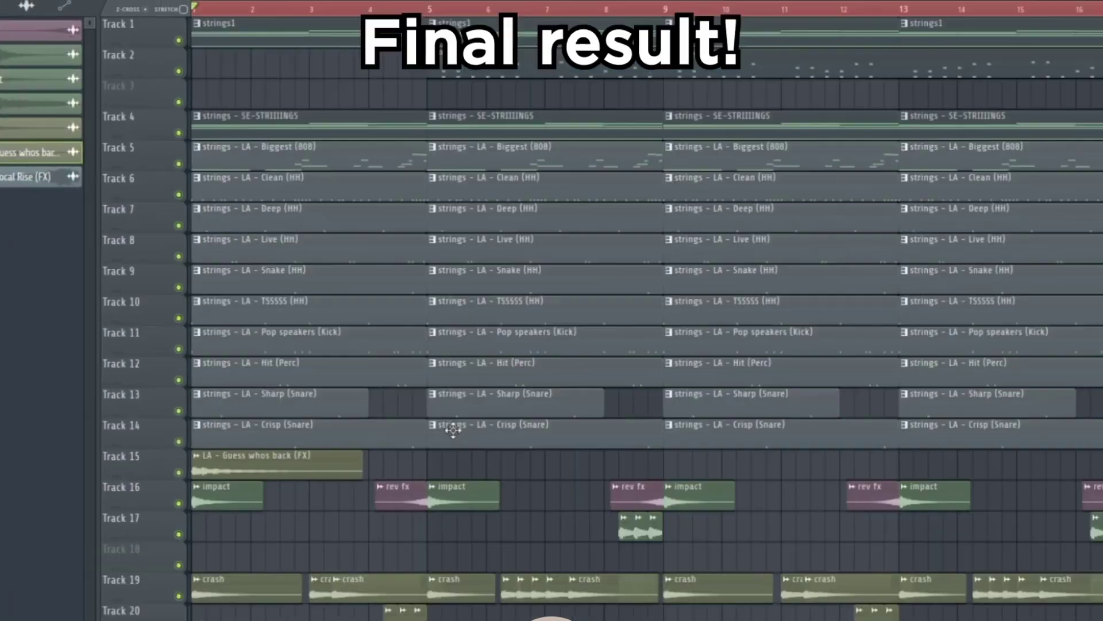
pyautogui.moveTo(489, 477); pyautogui.dragTo(457, 171)
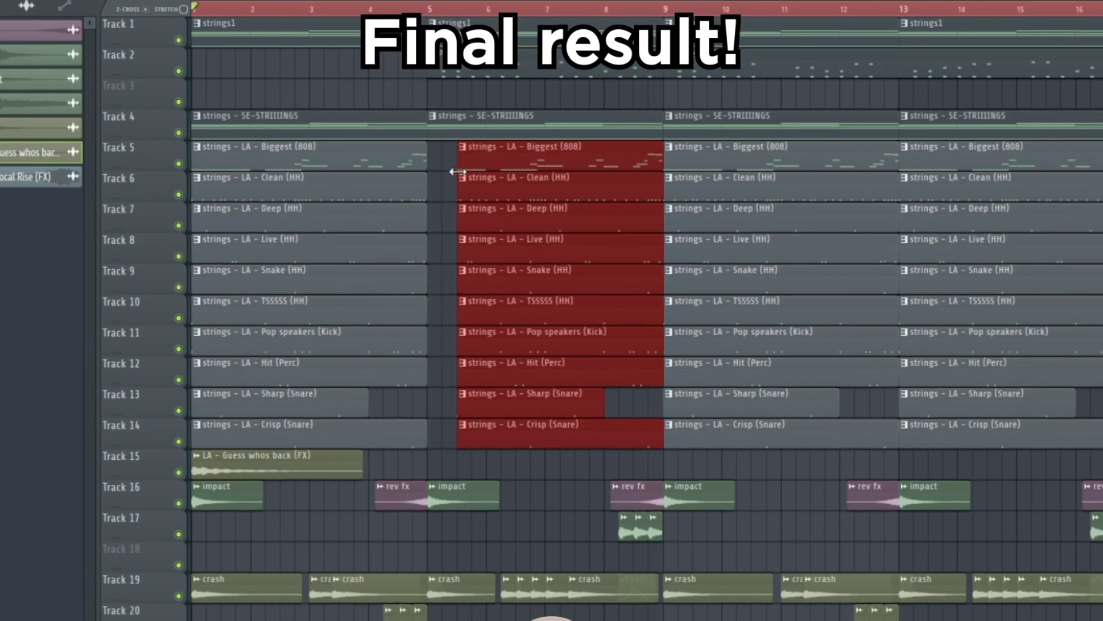